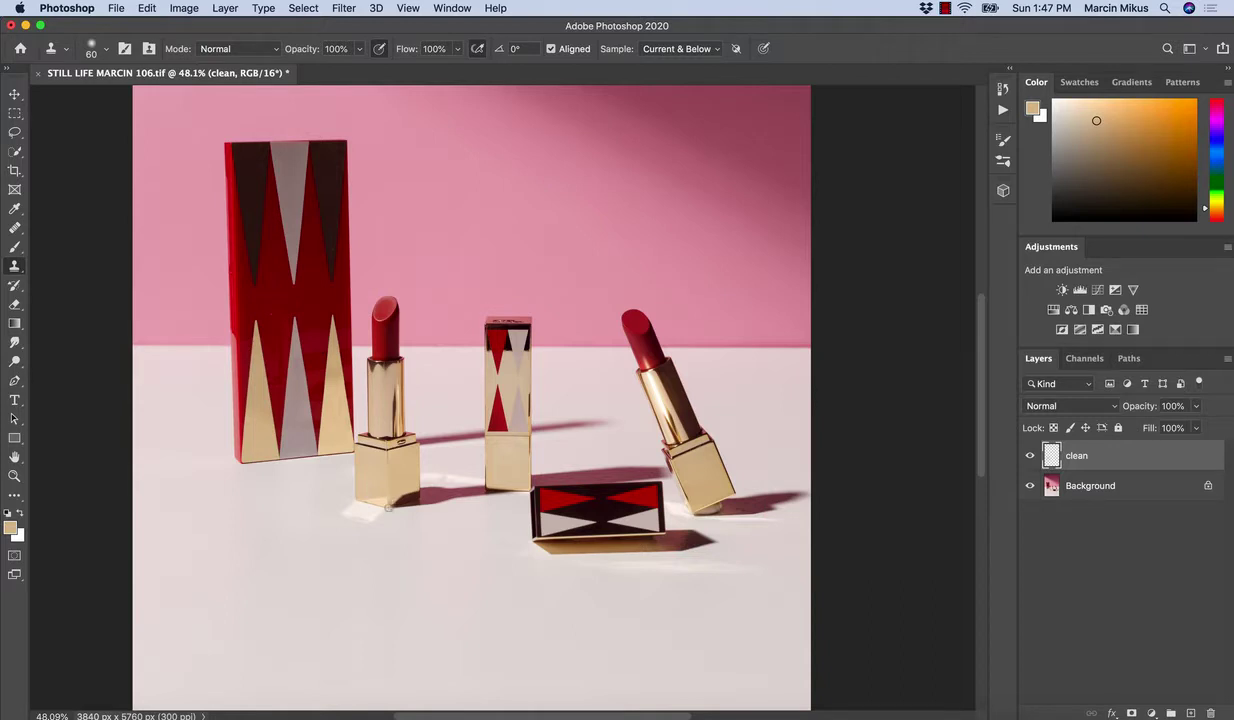
- Clone clean floor over the bright reflection beneath the upright lipstick's gold base
key(z)
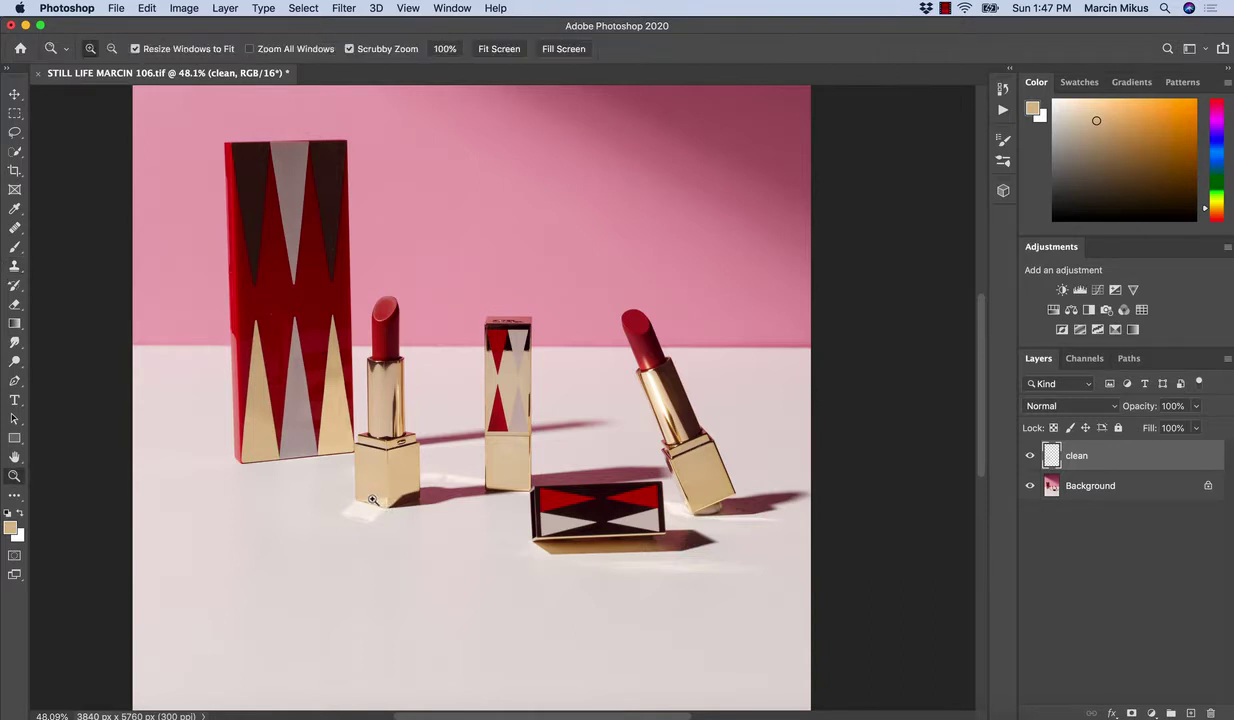
drag(371, 497, 453, 552)
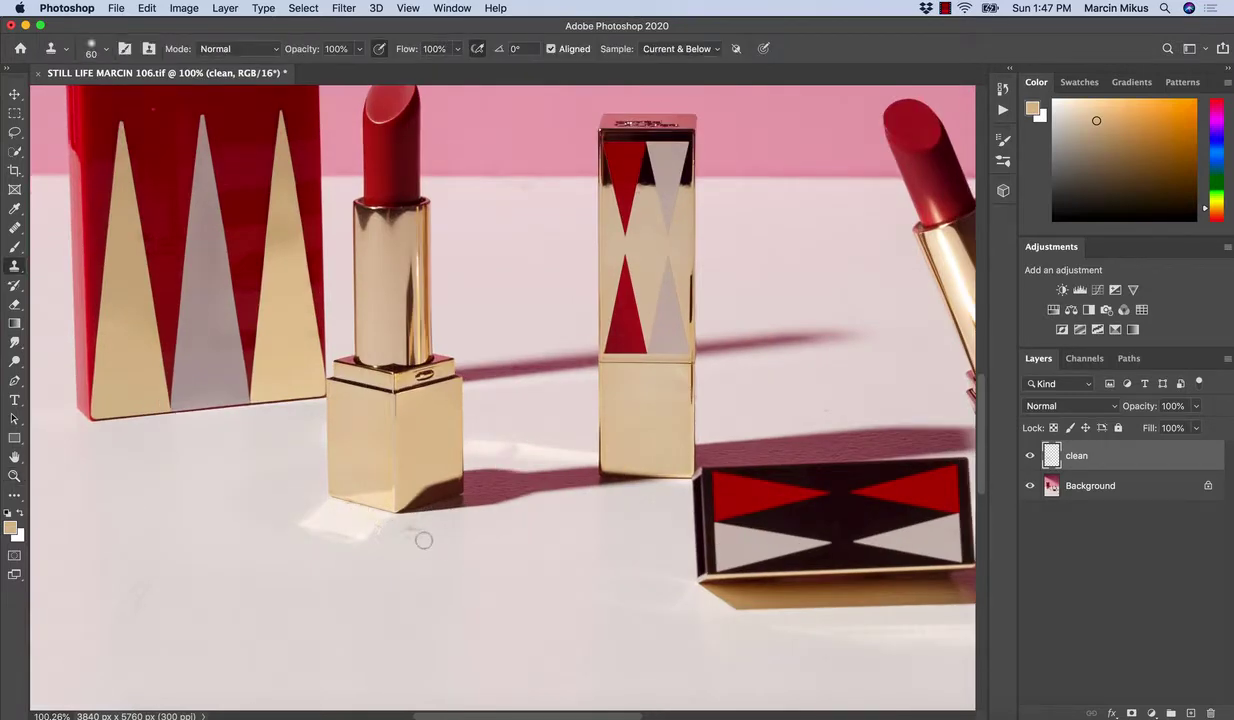
key(z)
mouse_move(497, 544)
mouse_down()
mouse_move(480, 525)
mouse_move(475, 551)
mouse_up()
key(z)
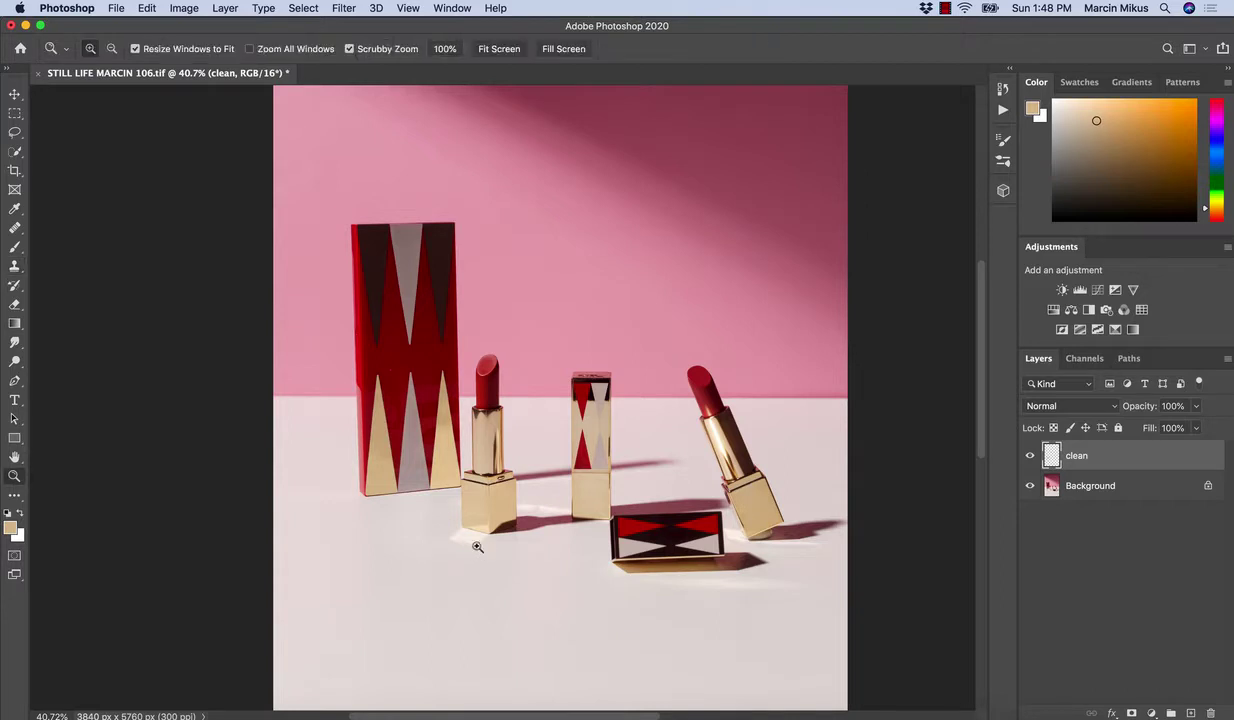
drag(479, 555, 465, 538)
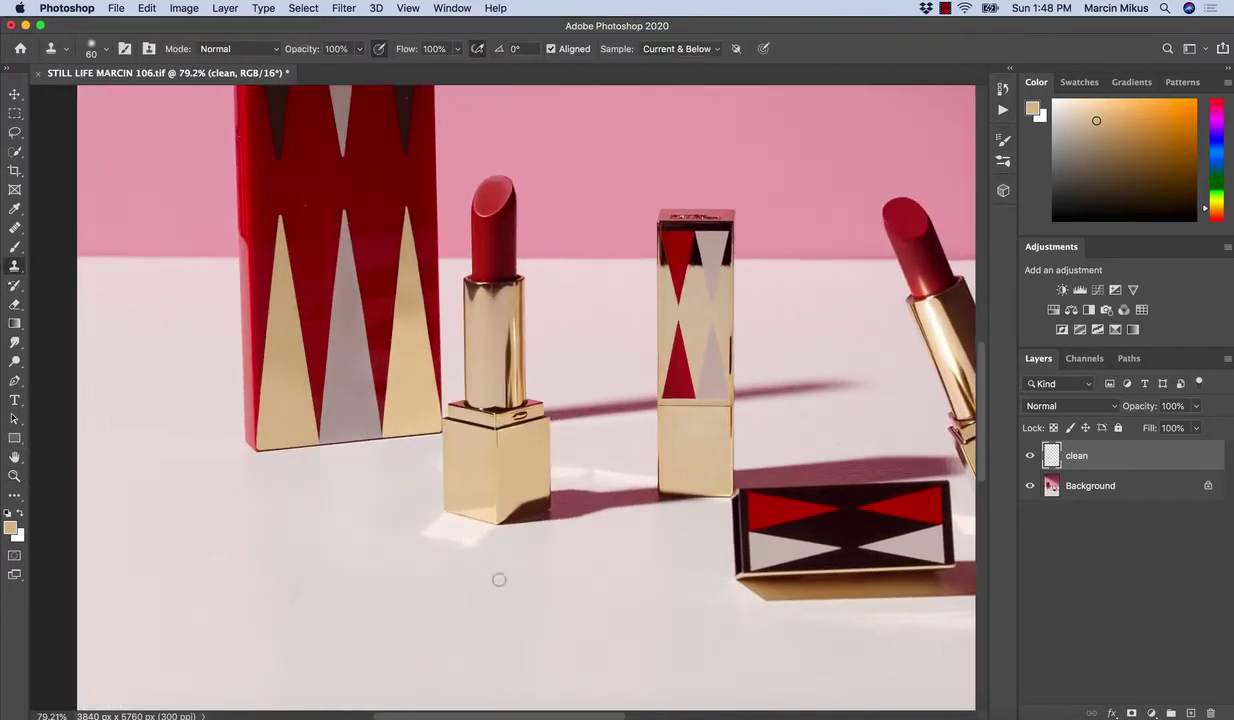
mouse_move(531, 570)
mouse_down()
mouse_move(490, 587)
mouse_move(529, 600)
mouse_up()
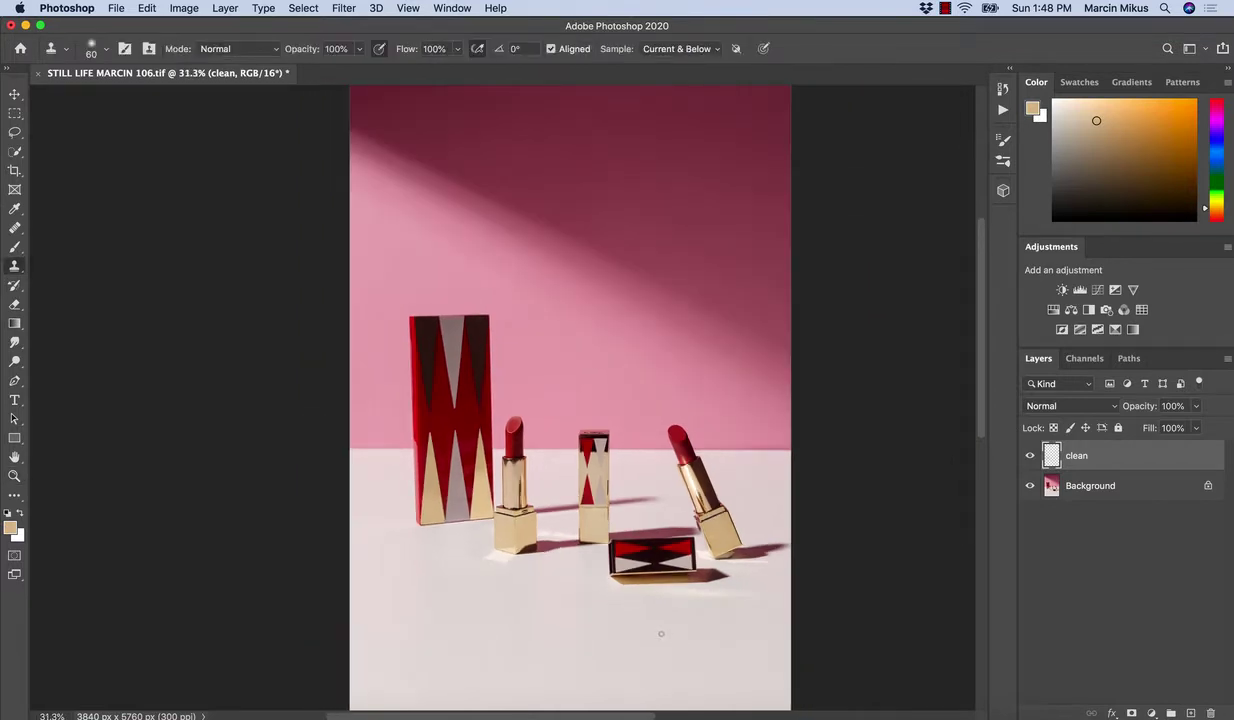
mouse_move(610, 605)
mouse_down()
mouse_move(566, 601)
mouse_move(545, 570)
mouse_move(527, 572)
mouse_move(575, 595)
mouse_up()
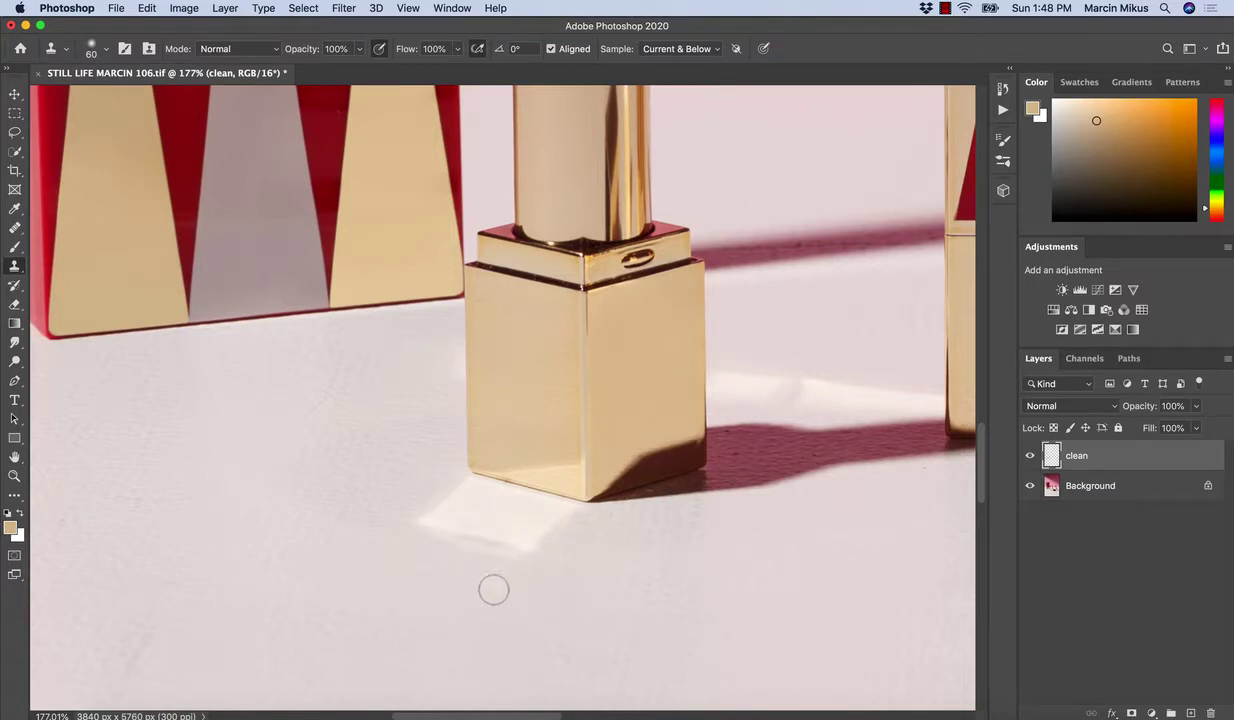
alt+click(400, 555)
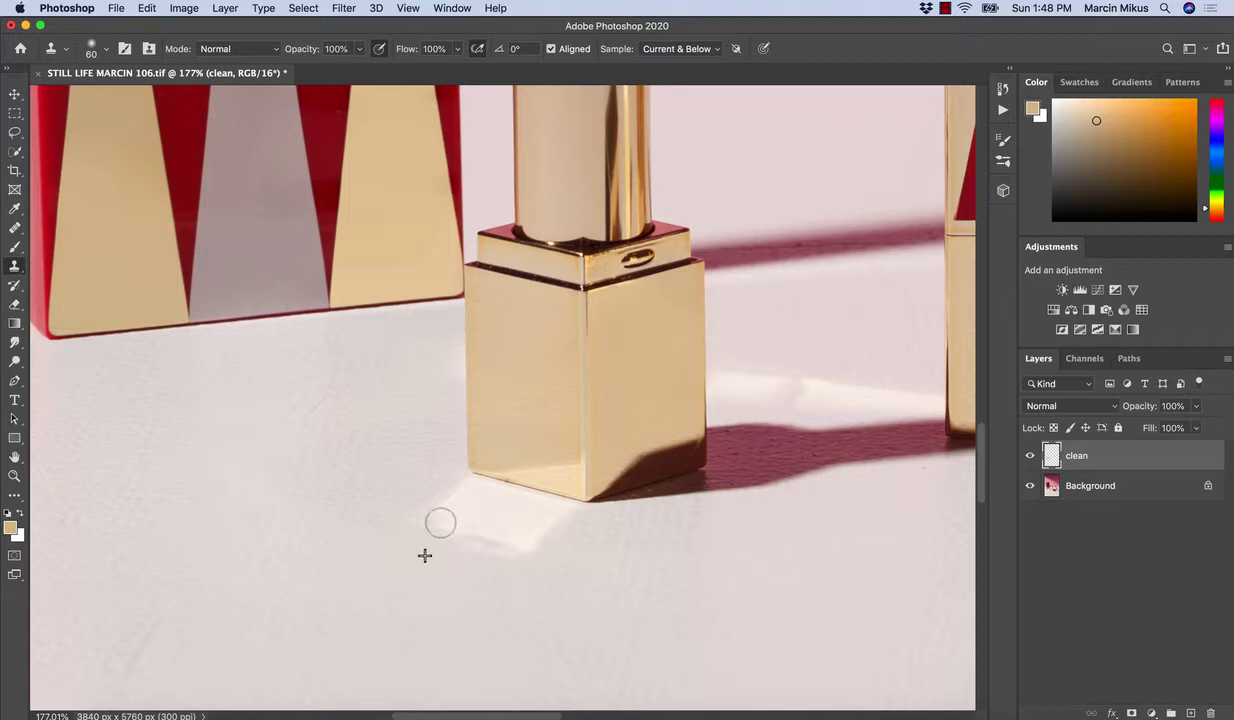
drag(441, 518, 441, 539)
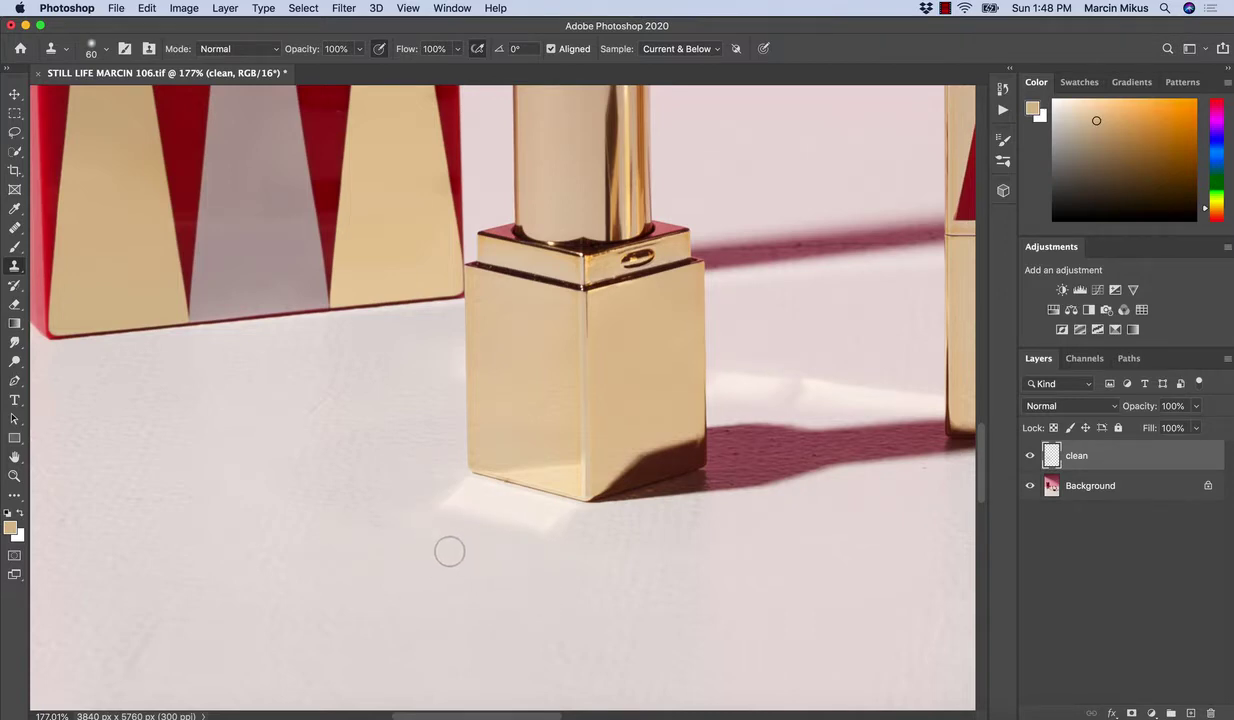
key(bracketright)
key(bracketright)
mouse_move(421, 515)
mouse_down()
mouse_move(563, 531)
mouse_move(427, 498)
mouse_up()
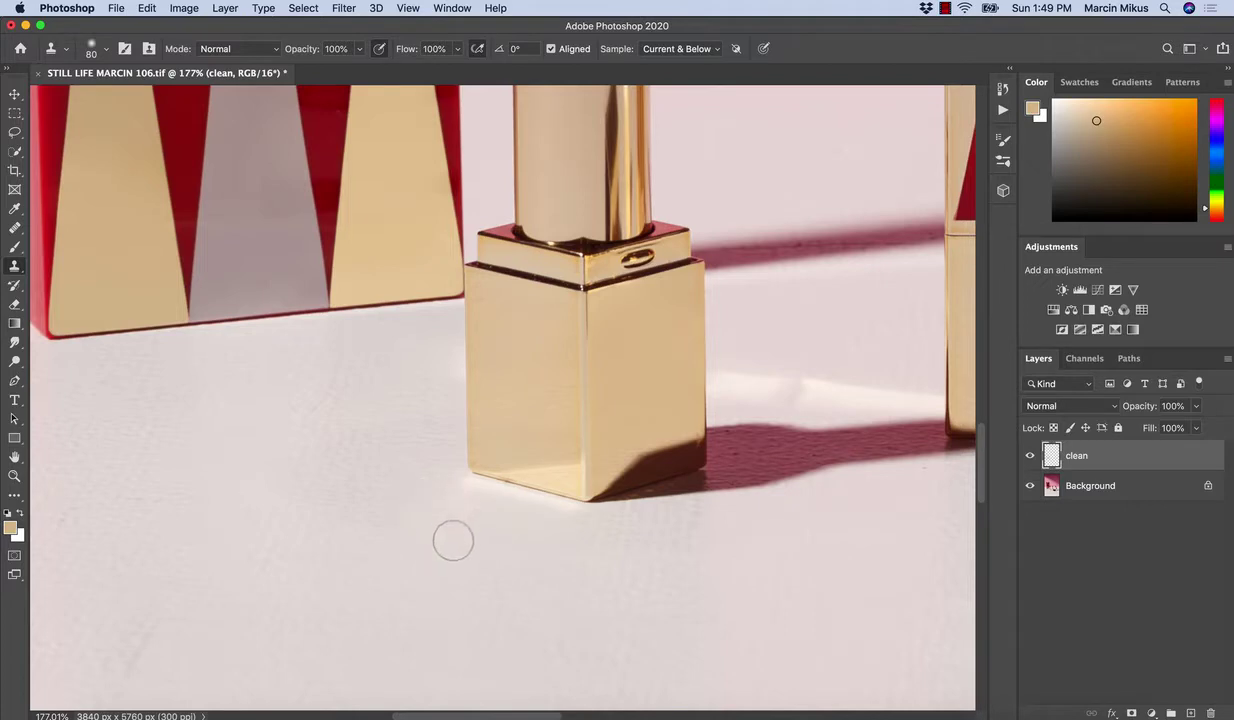
- Zoom in closer and clone clean floor over the gold base's lower-left corner
key(bracketright)
key(bracketright)
key(bracketright)
key(bracketleft)
key(bracketleft)
key(bracketleft)
key(z)
scroll(455, 526, up, 3)
key(s)
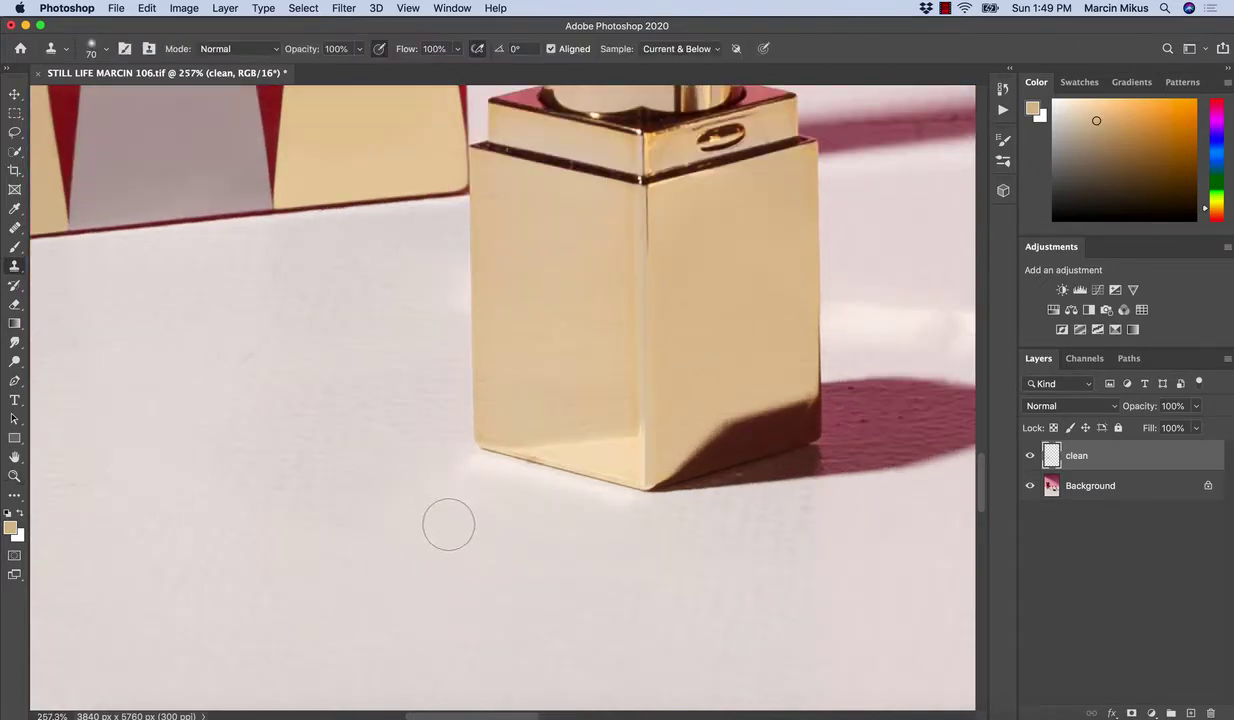
alt+click(421, 495)
drag(436, 451, 612, 494)
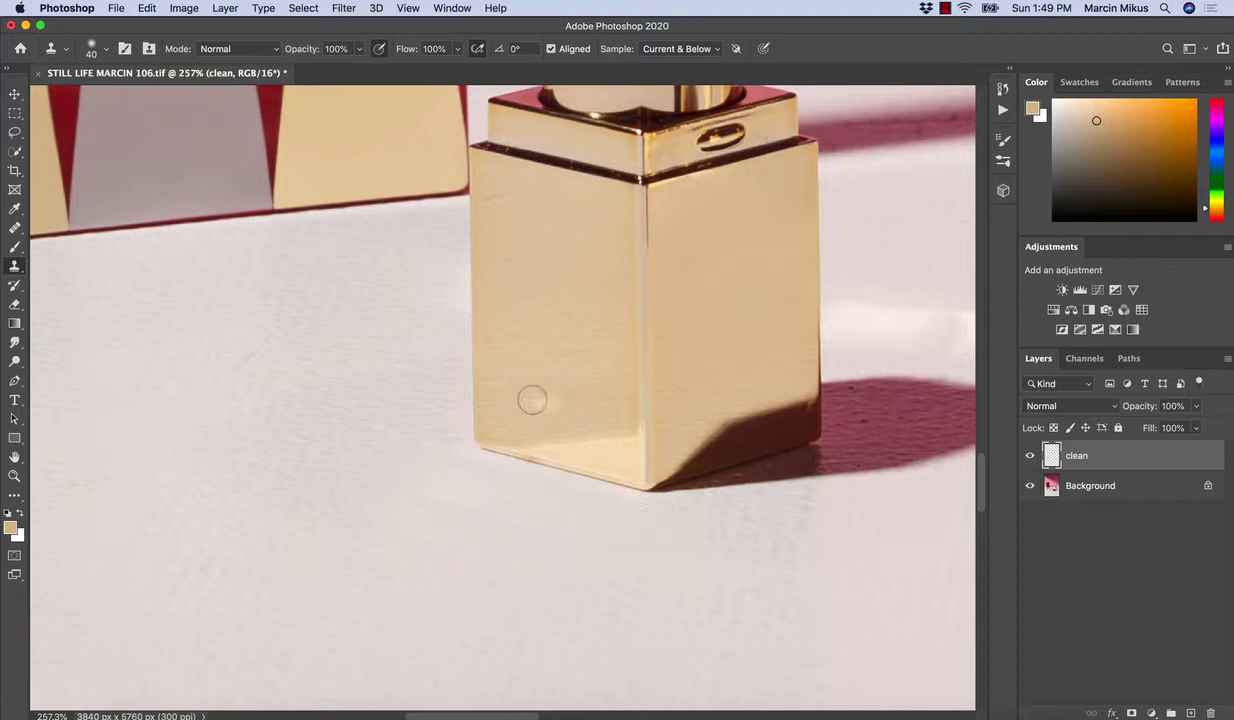
alt+click(605, 410)
drag(617, 438, 554, 434)
- Retouch the gold base's bottom corner edge using freshly sampled nearby floor
alt+click(605, 413)
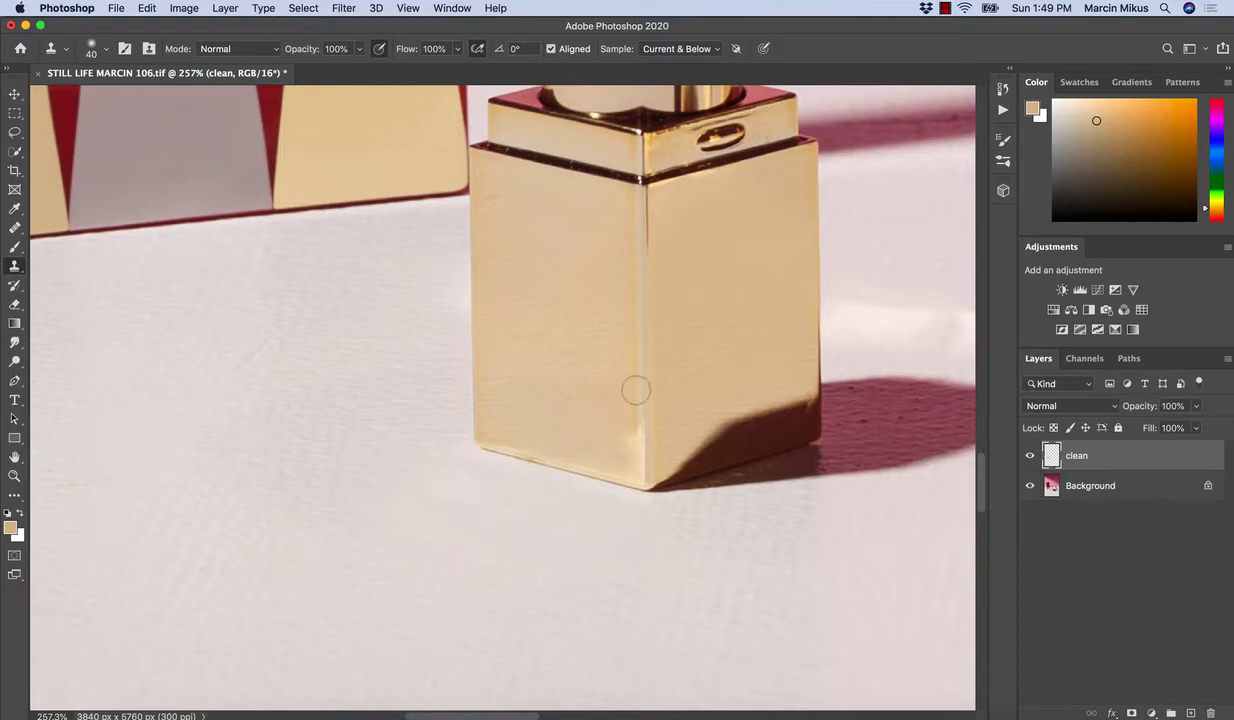
key(bracketright)
key(bracketright)
alt+click(642, 389)
mouse_move(631, 441)
mouse_down()
mouse_move(645, 461)
mouse_move(642, 436)
mouse_up()
alt+click(645, 357)
mouse_move(642, 389)
mouse_down()
mouse_move(645, 466)
mouse_move(637, 400)
mouse_up()
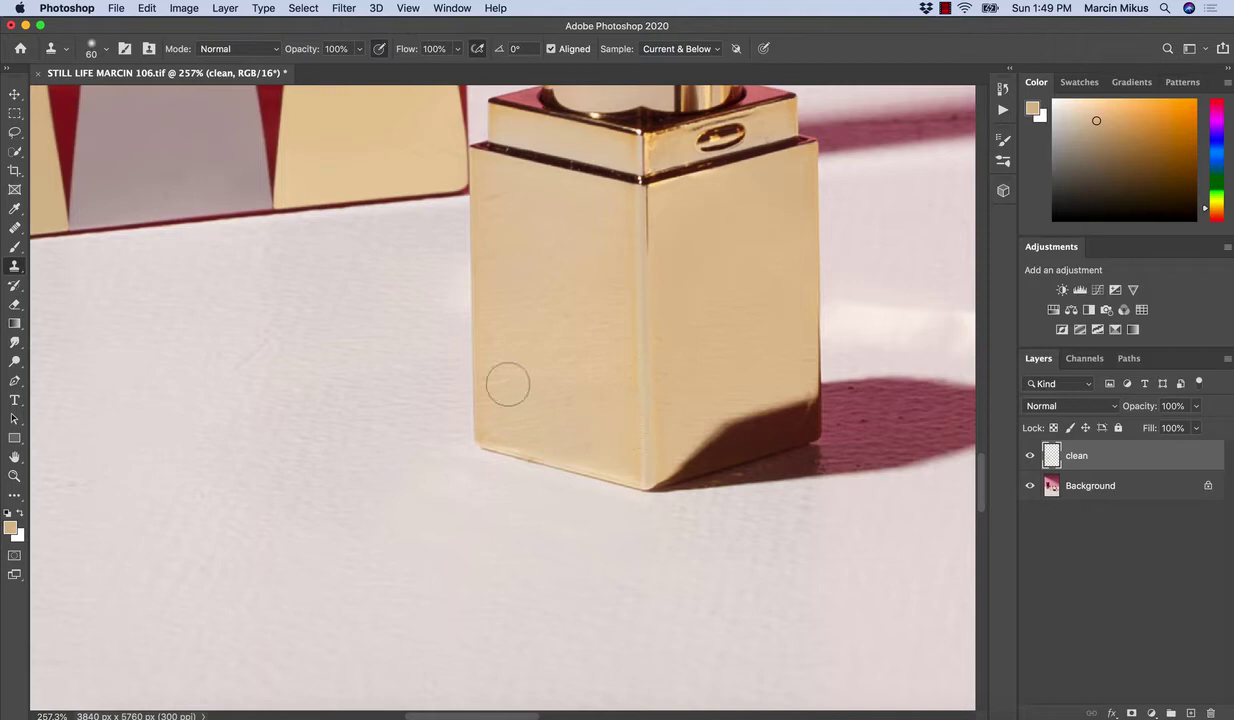
scroll(543, 421, down, 5)
- Pan right and clone over the bright floor by the compact's shadow with a larger brush
drag(664, 487, 561, 465)
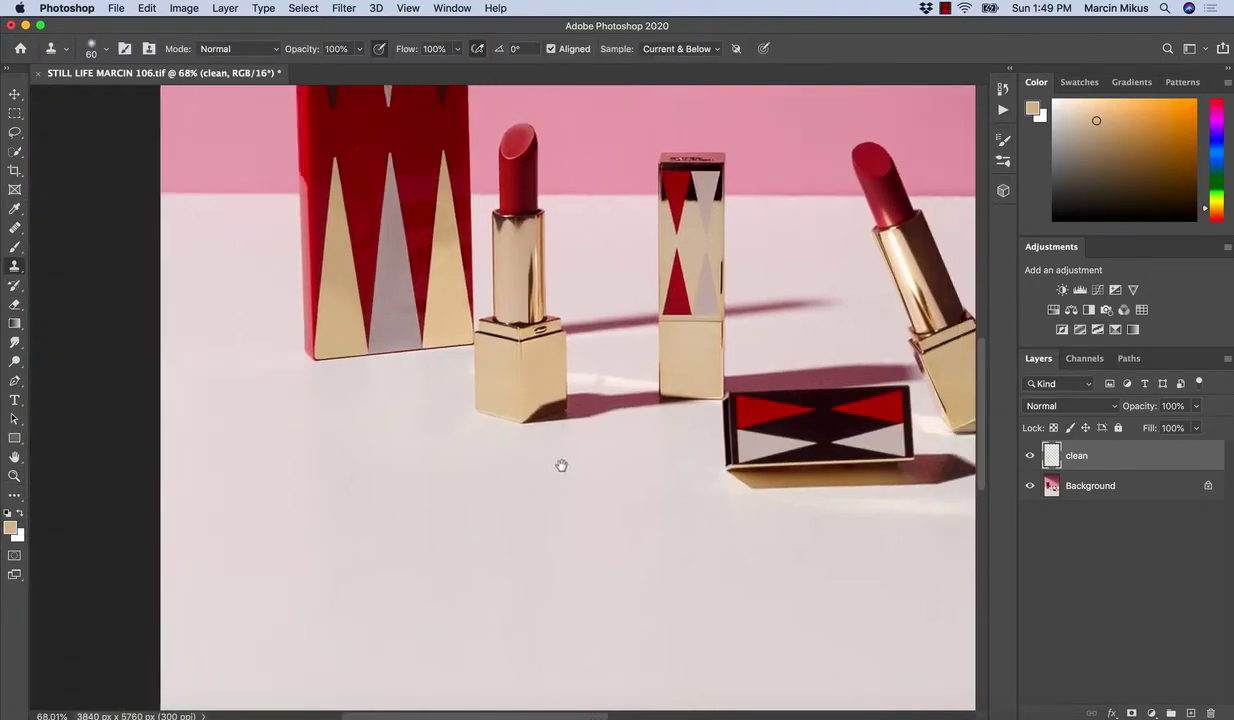
scroll(600, 487, right, 2)
scroll(640, 537, right, 4)
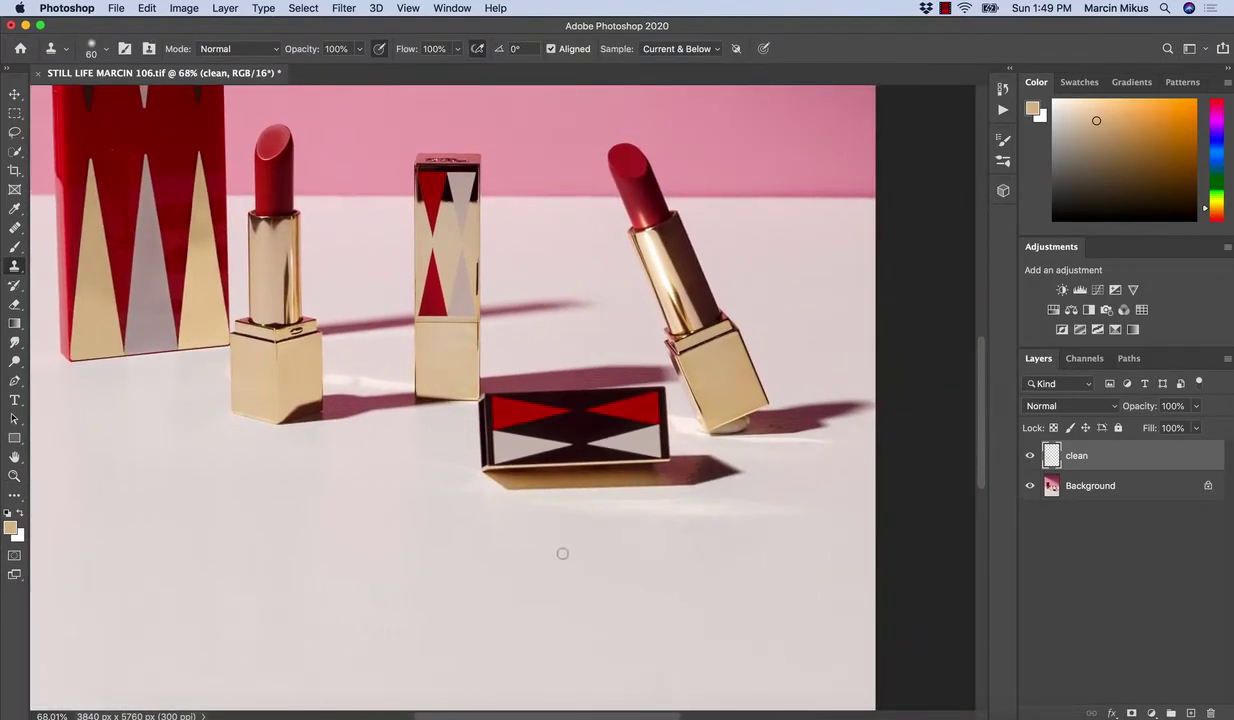
key(bracketright)
key(bracketright)
key(bracketright)
drag(560, 511, 737, 511)
alt+click(458, 510)
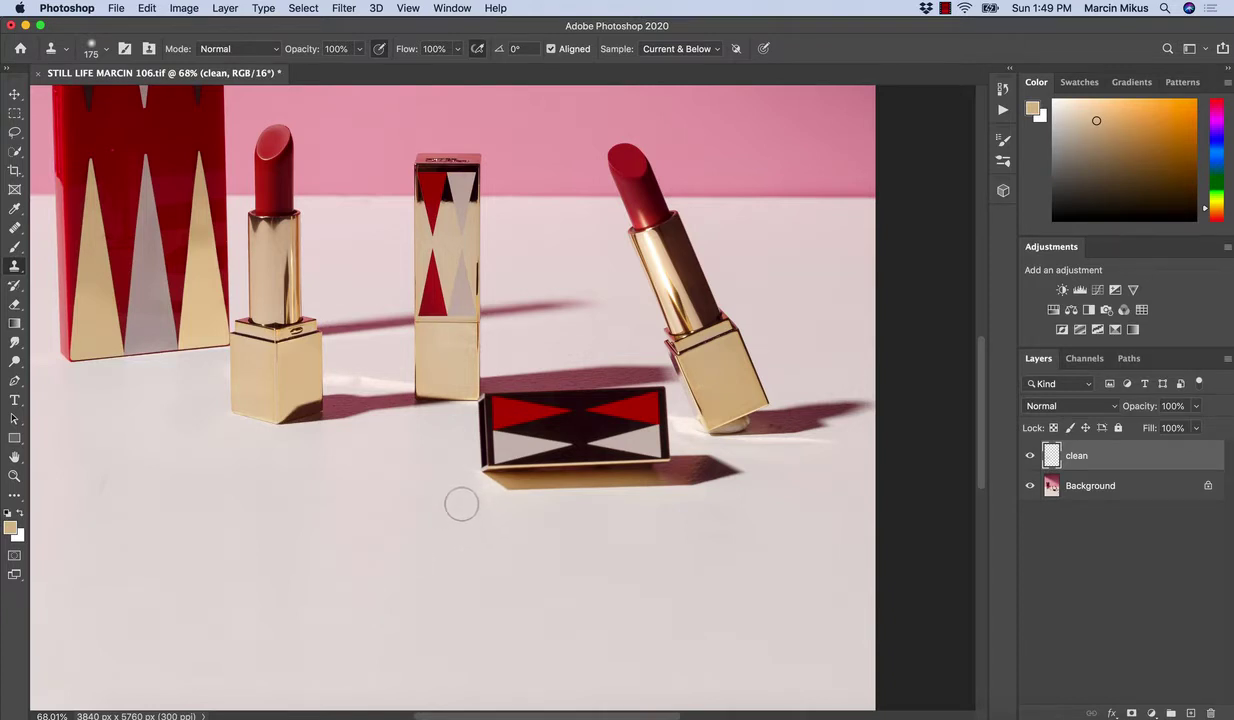
- Clone more floor near the compact, then zoom in on the tilted lipstick's base reflection
key(z)
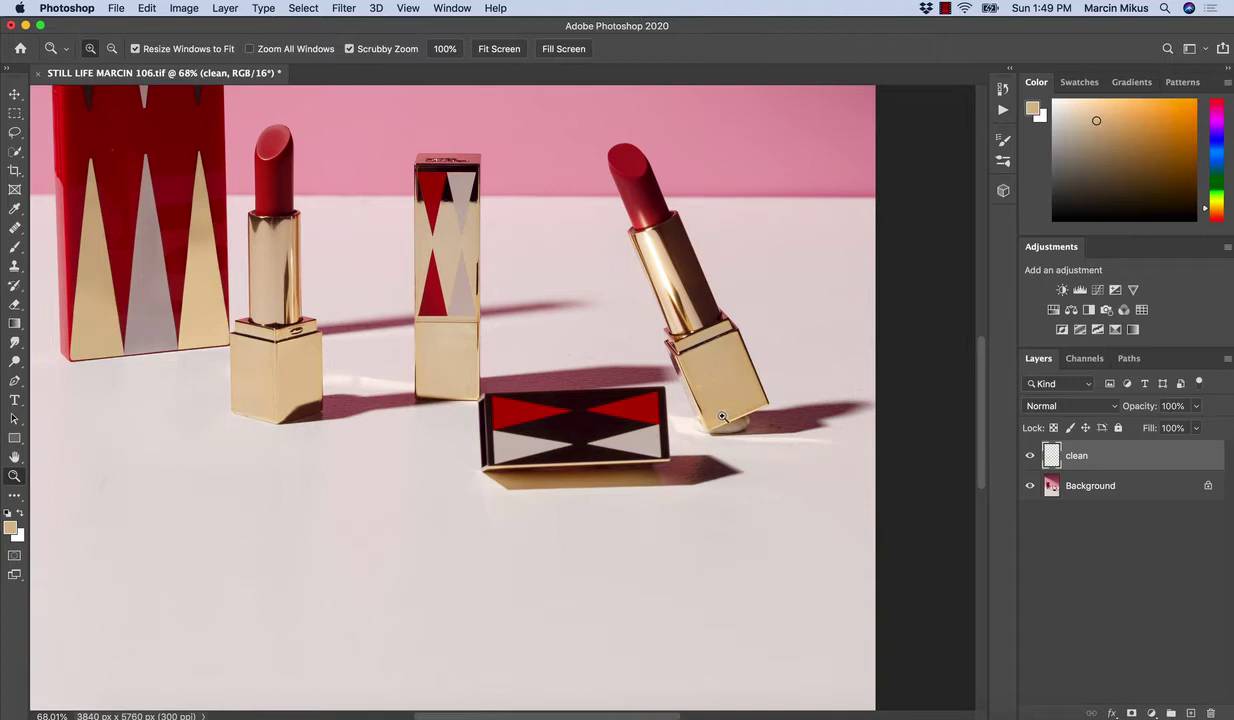
drag(369, 372, 392, 372)
key(s)
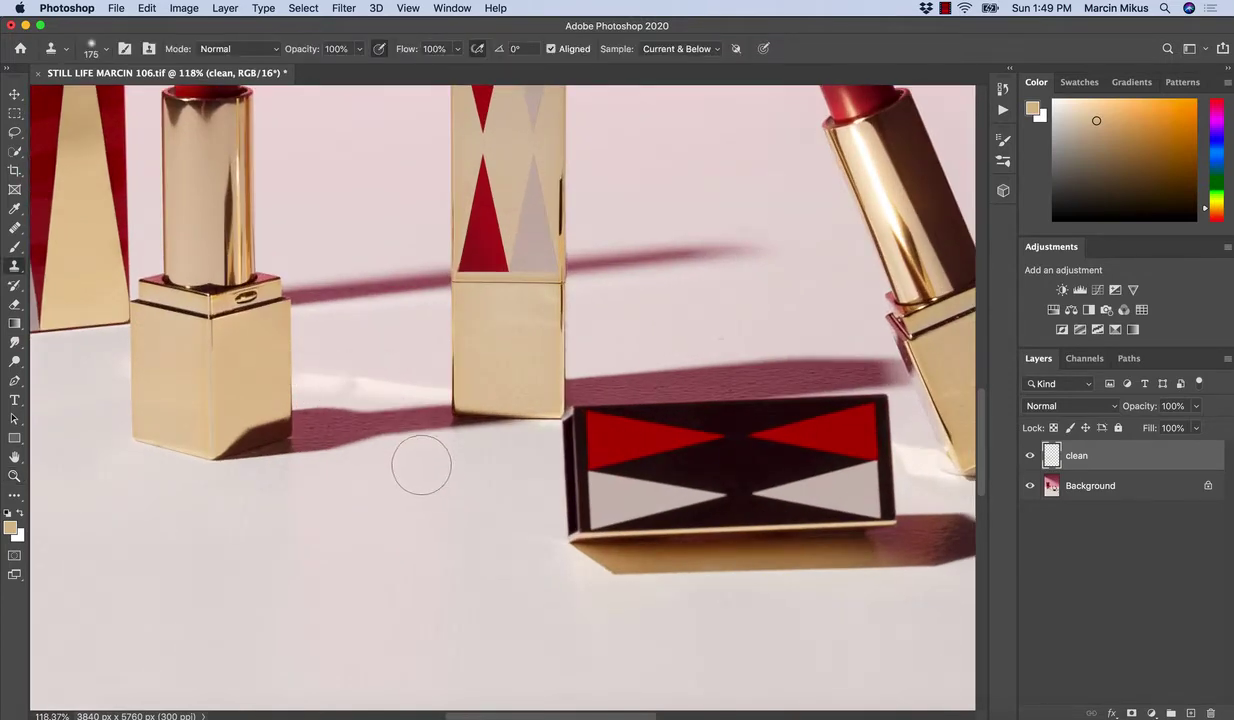
mouse_move(672, 482)
mouse_down()
mouse_move(781, 502)
mouse_move(620, 476)
mouse_up()
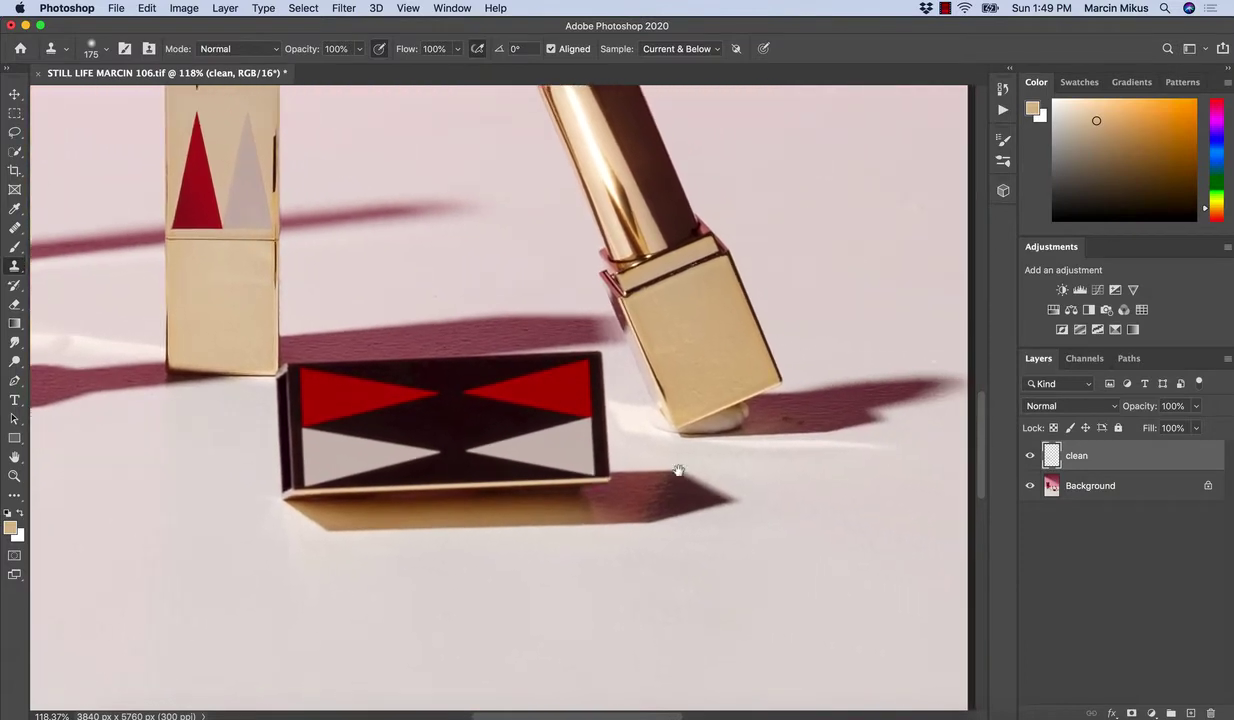
key(z)
drag(700, 480, 717, 515)
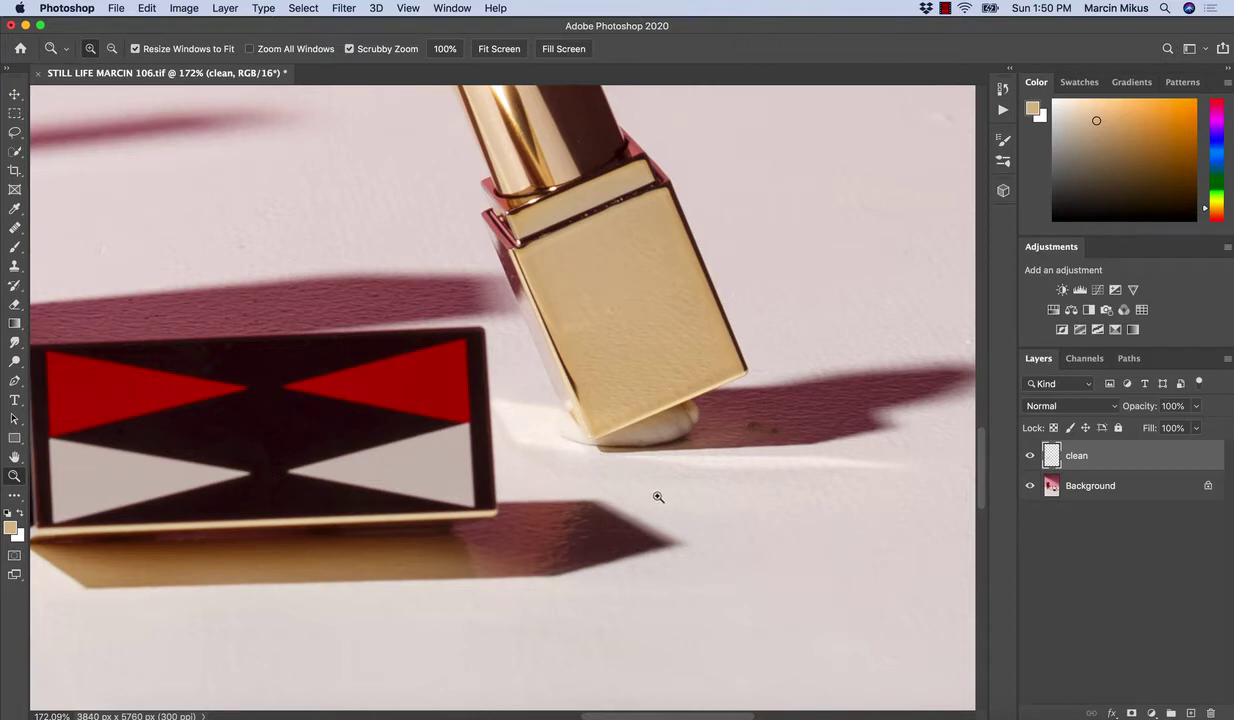
- Zoom in and start a pen path at the patterned box's corners around the reflection
key(p)
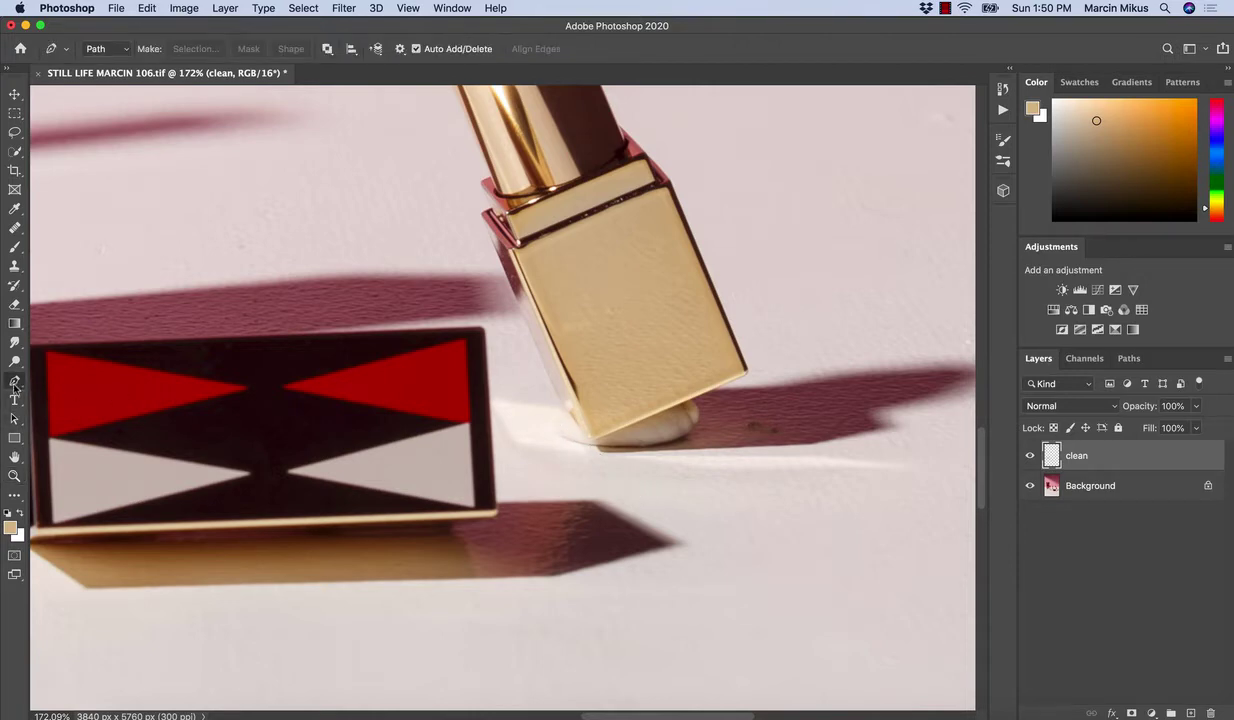
key(z)
drag(504, 400, 520, 402)
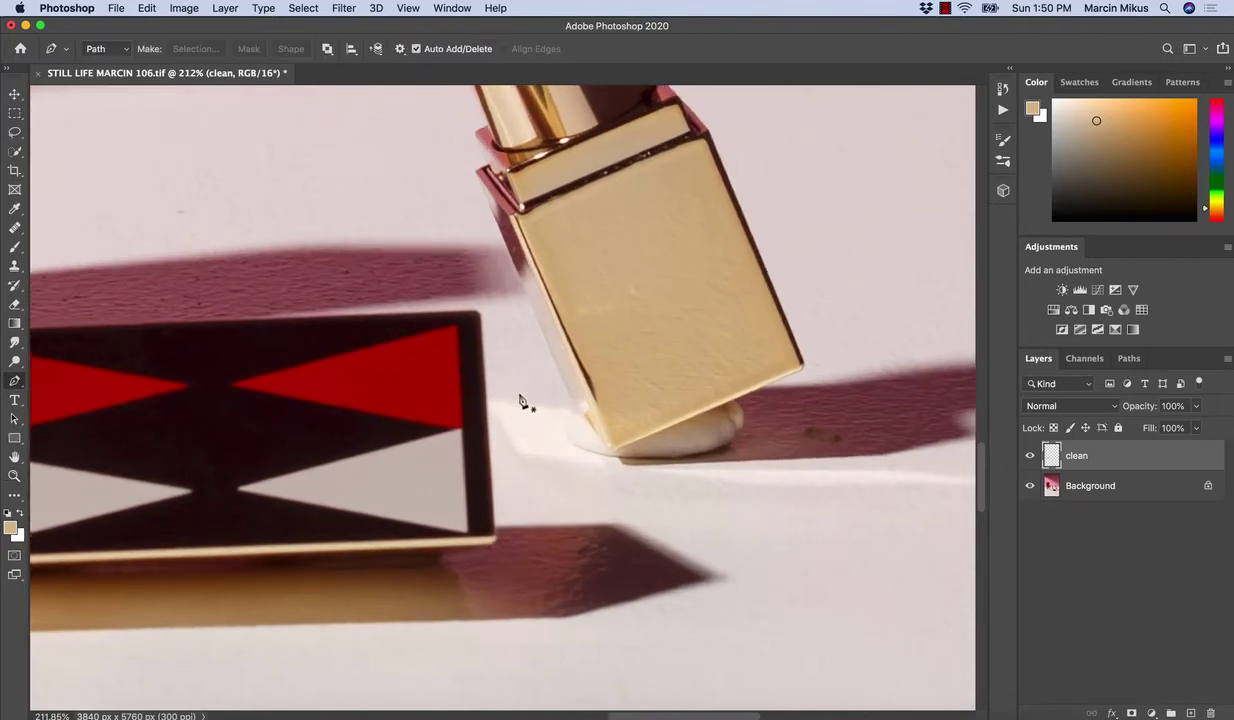
key(p)
click(482, 322)
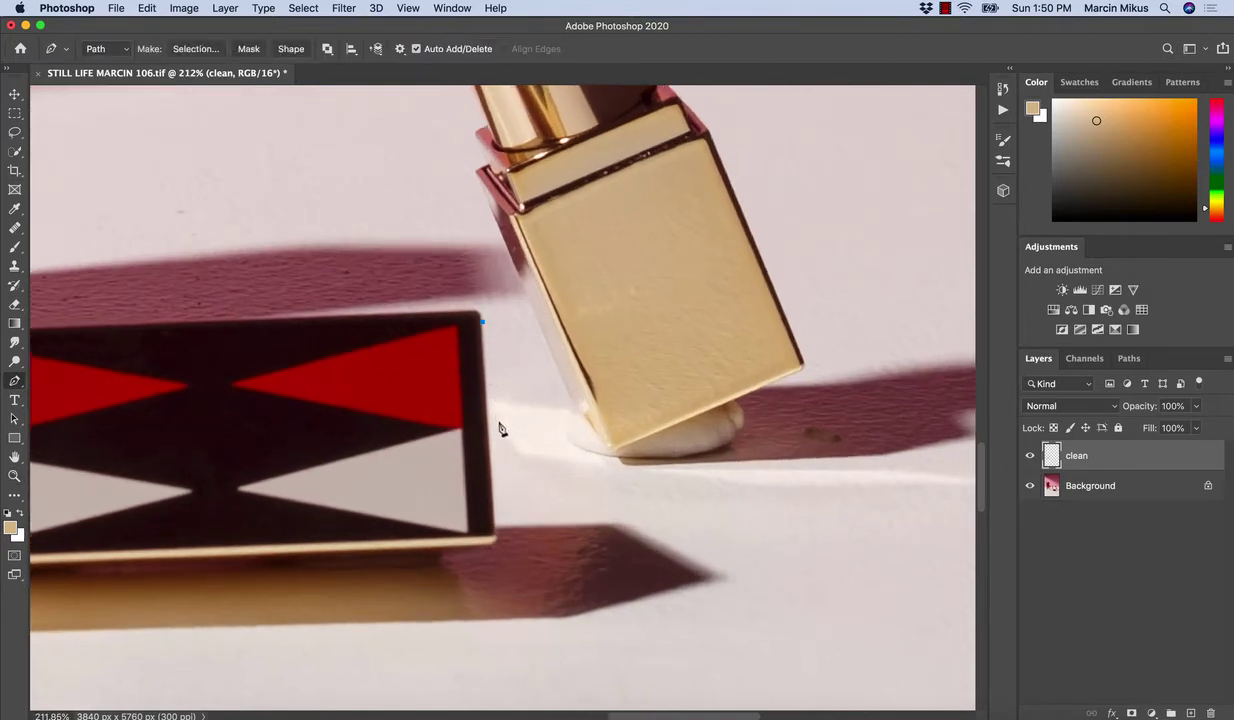
click(498, 516)
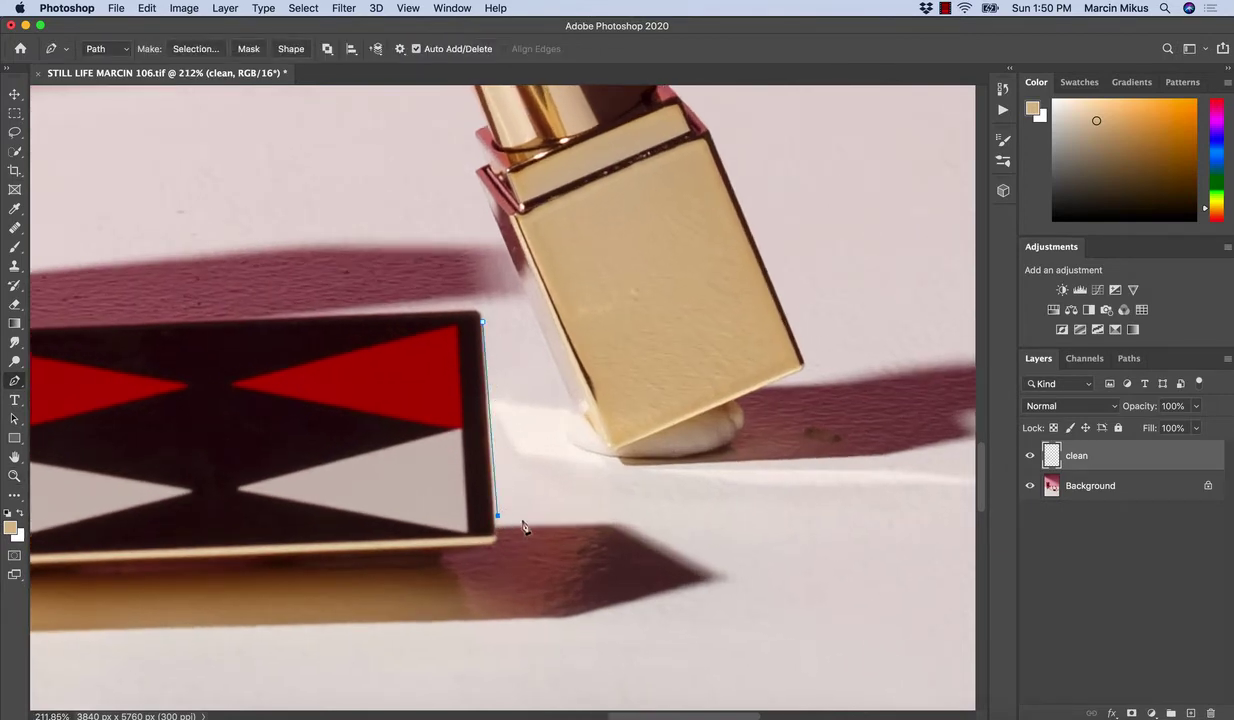
click(674, 510)
- Close the path around the streak's right end and convert it to a selection
drag(704, 555, 521, 516)
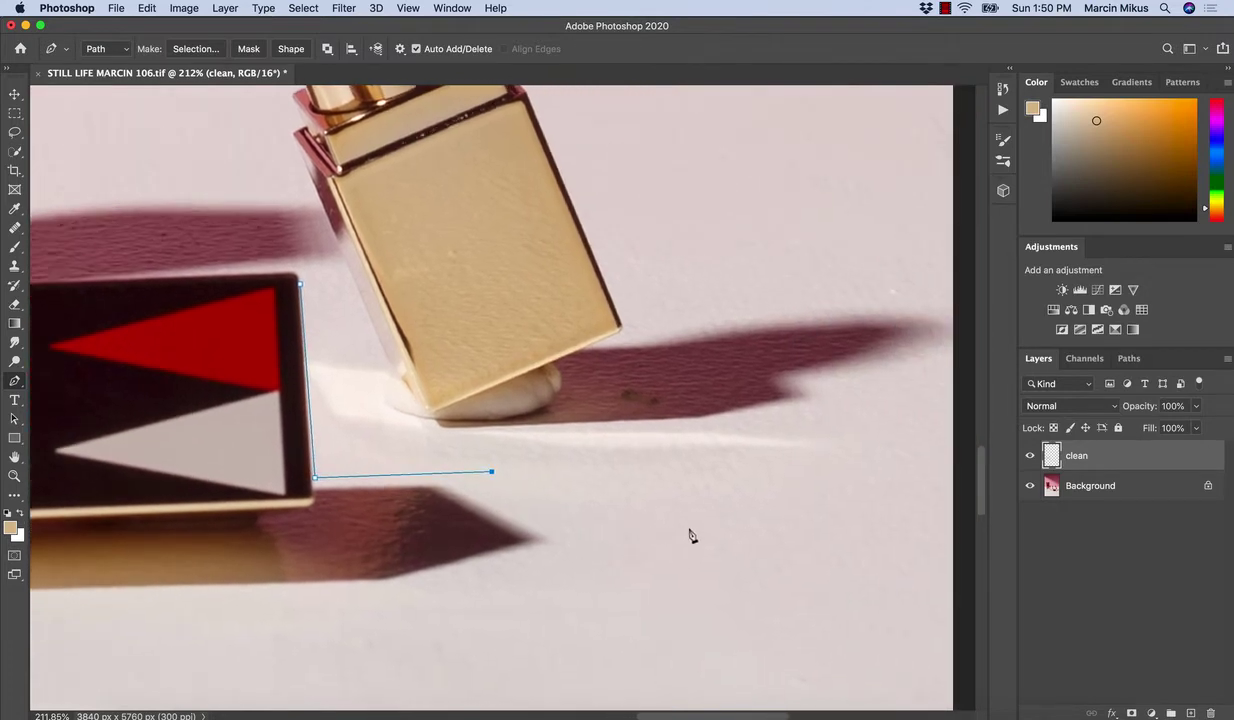
click(850, 544)
click(866, 421)
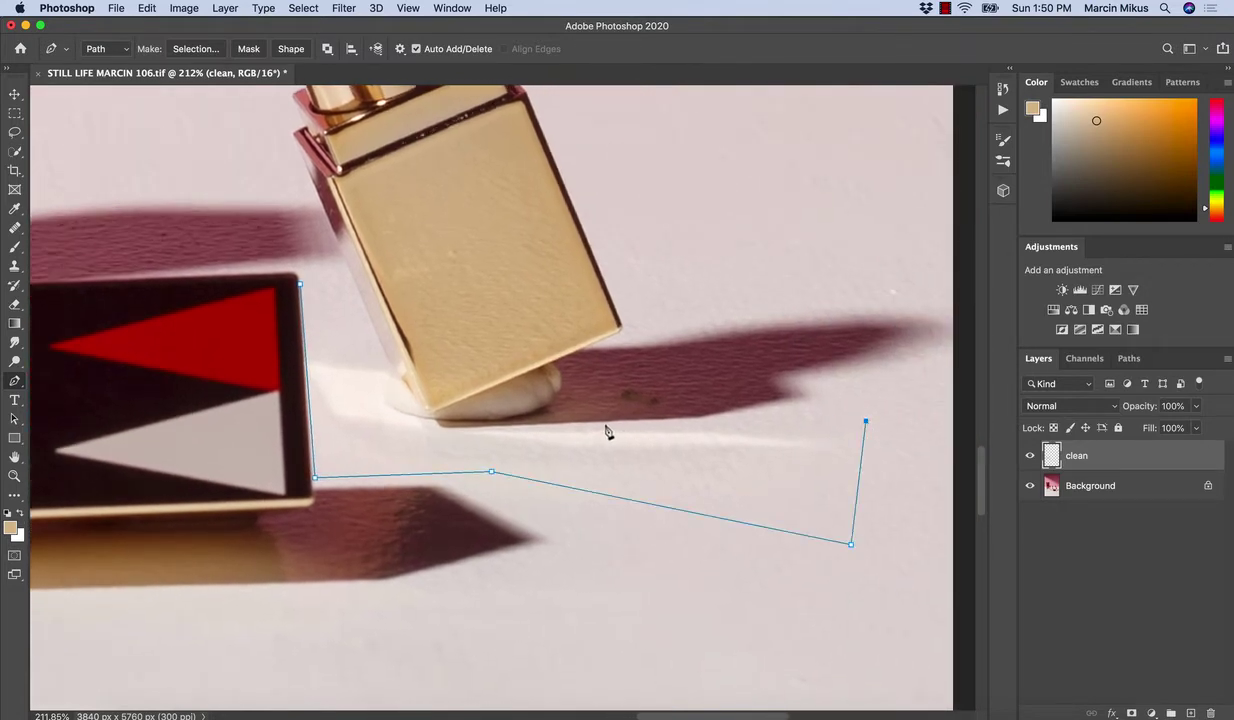
click(693, 418)
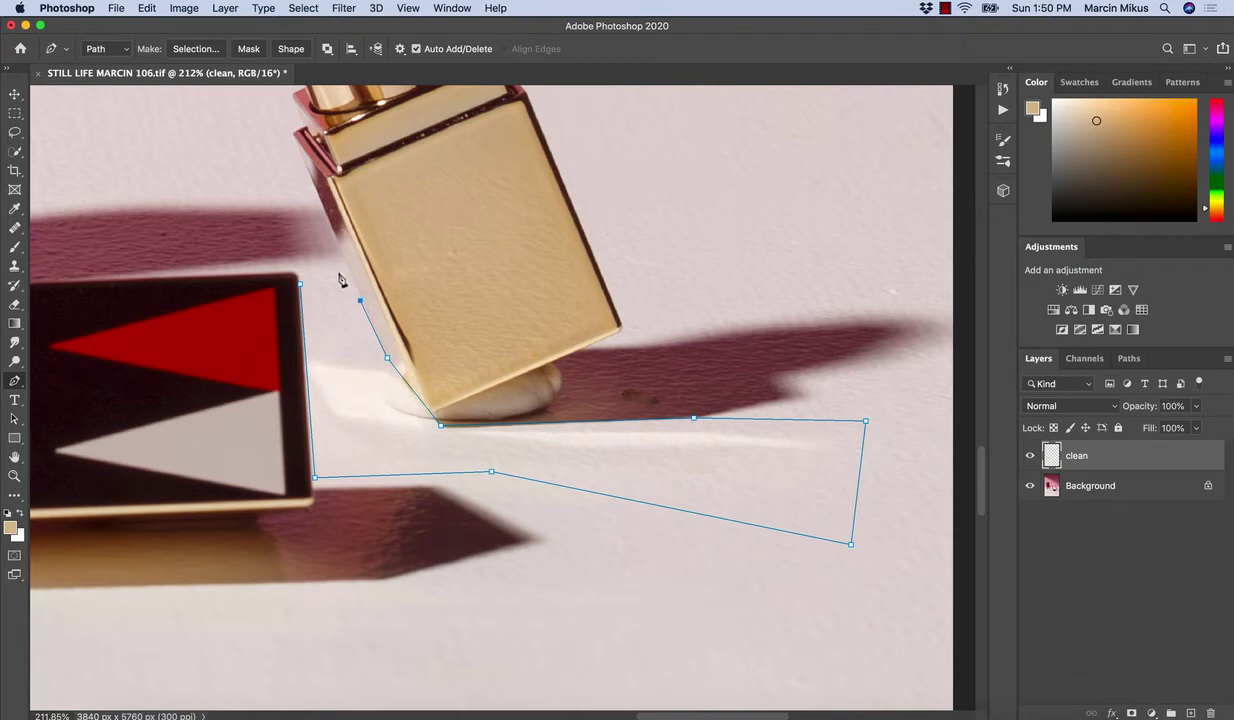
right_click(400, 446)
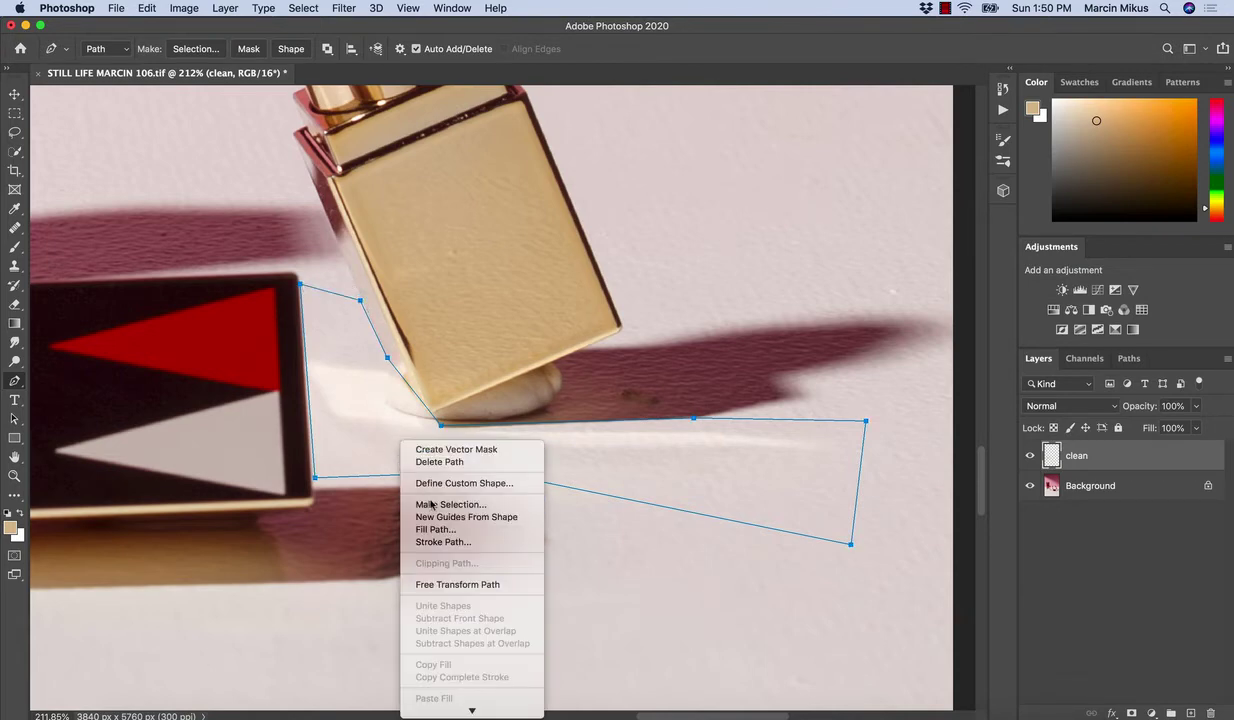
click(440, 504)
- Confirm the selection, then clone clean floor over the streak beneath the leaning lipstick using a smaller brush
click(698, 310)
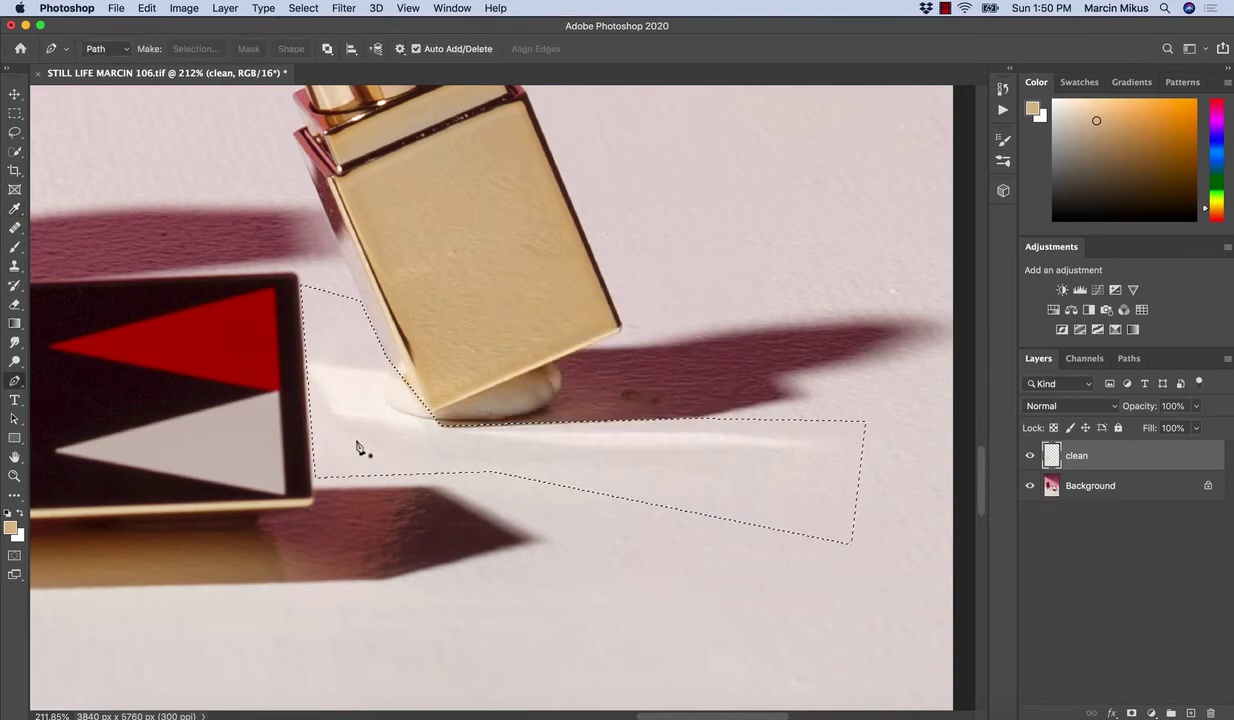
key(s)
key(bracketleft)
key(bracketleft)
key(bracketleft)
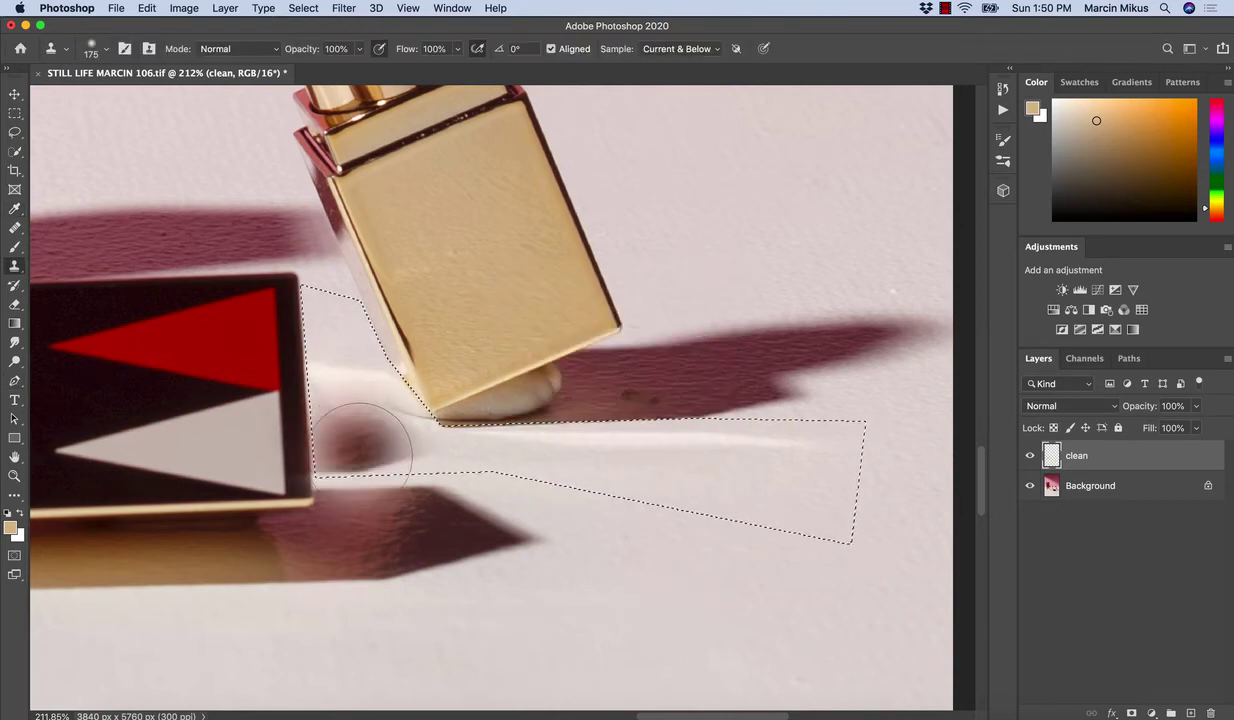
alt+click(344, 435)
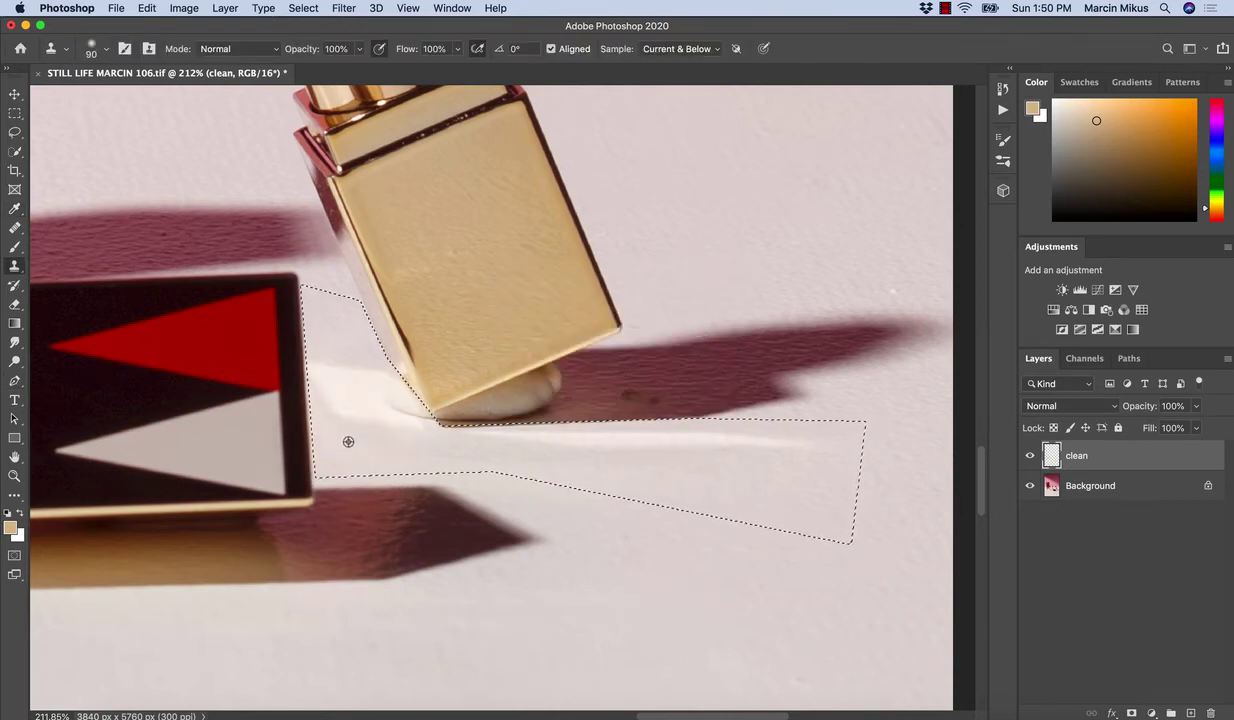
mouse_move(332, 410)
mouse_down()
mouse_move(395, 422)
mouse_move(318, 388)
mouse_move(350, 356)
mouse_move(405, 419)
mouse_up()
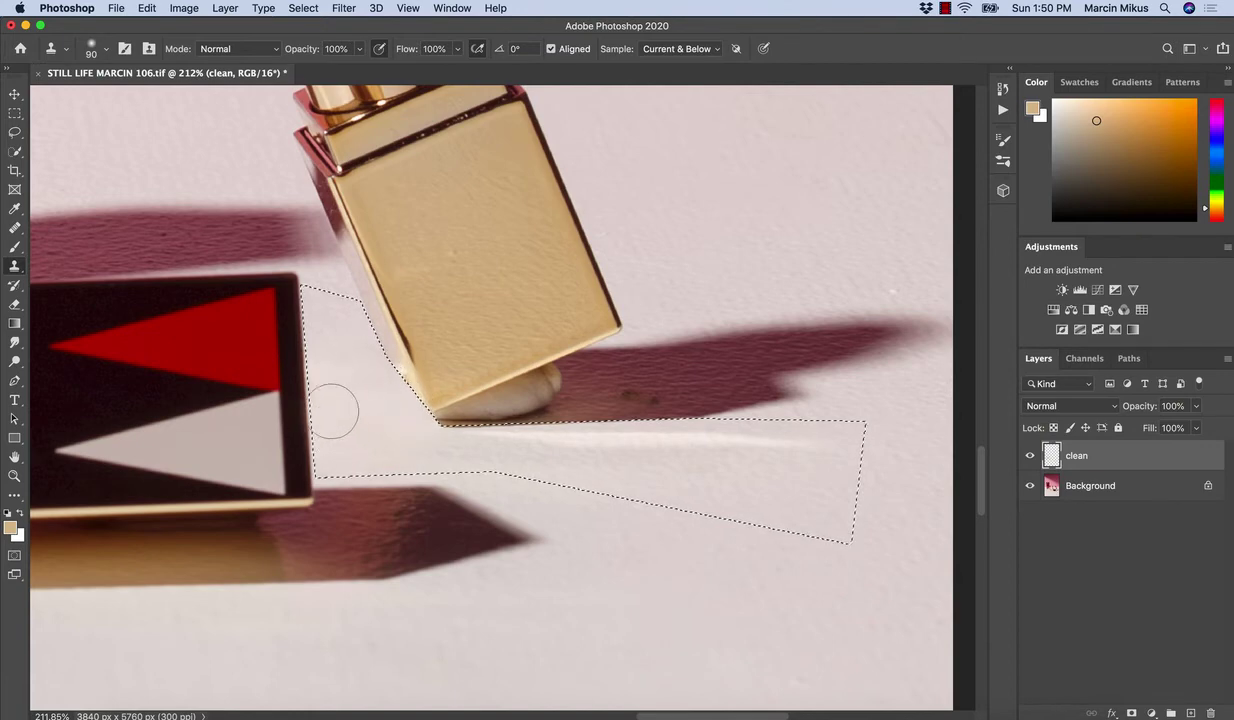
alt+click(760, 471)
drag(756, 437, 449, 446)
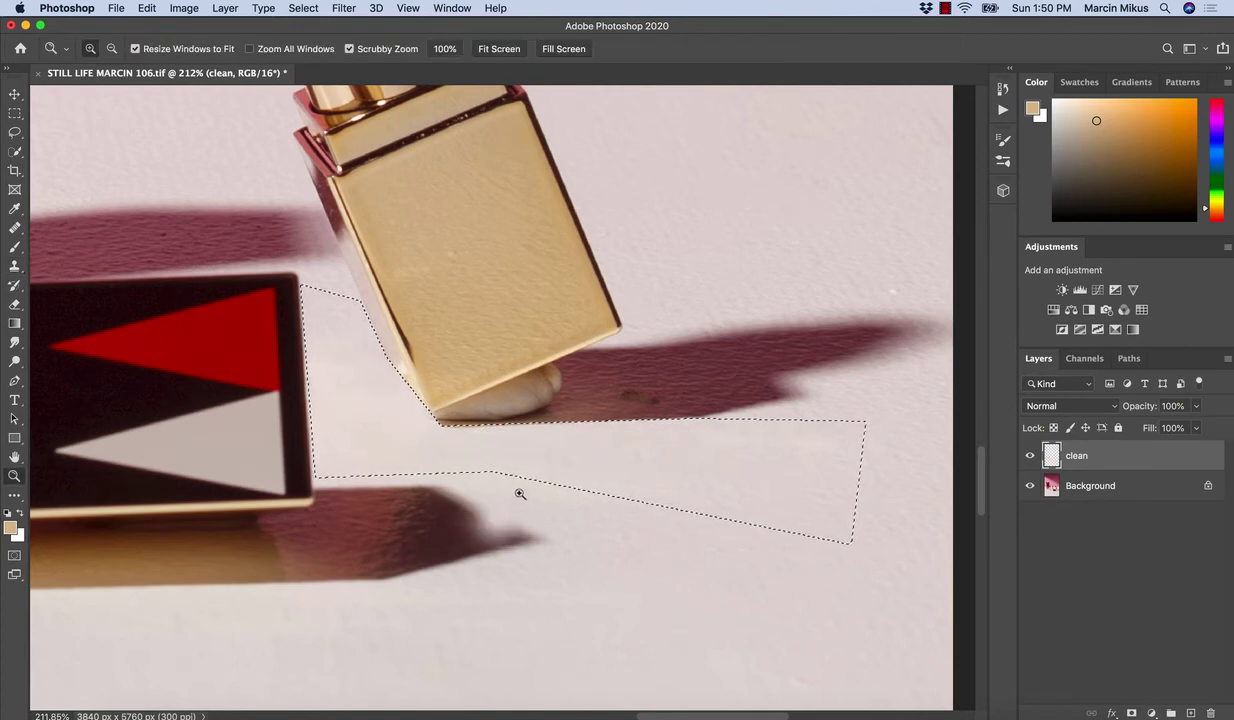
drag(518, 490, 474, 510)
- Clear the selection, zoom in, and clone clean floor over the highlight beside the centre lipstick
click(15, 132)
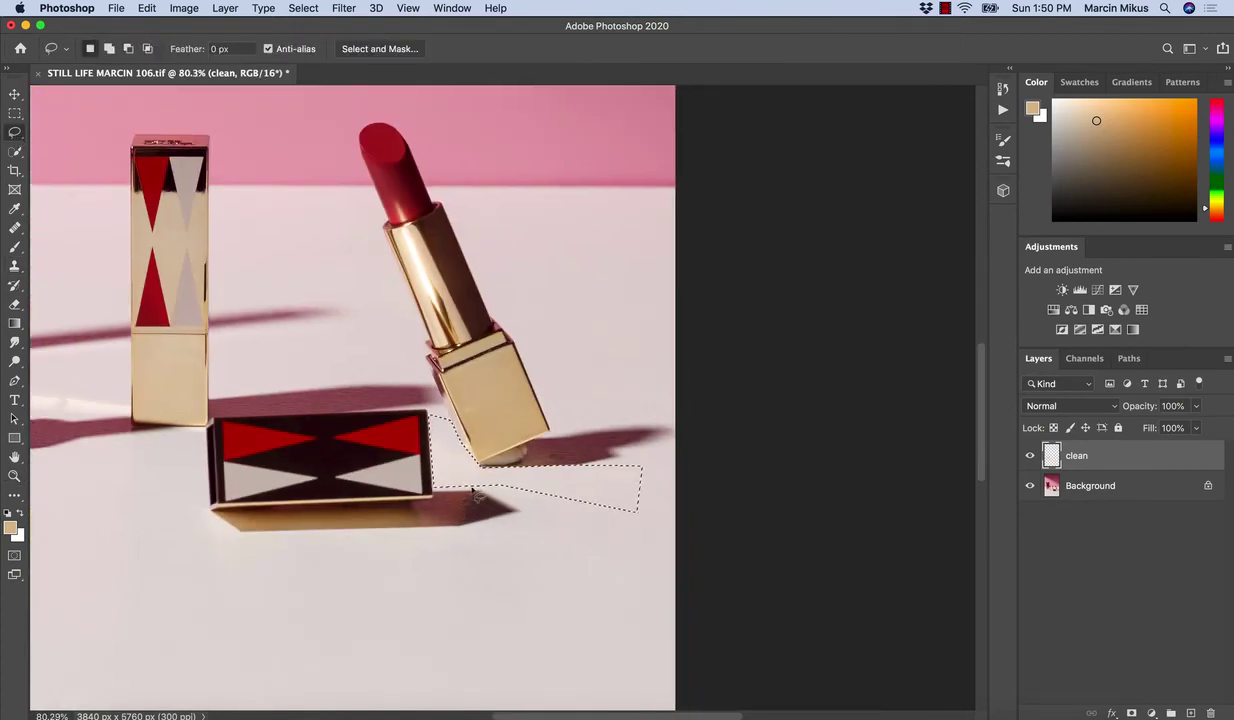
click(476, 470)
key(z)
mouse_move(483, 456)
mouse_down()
mouse_move(557, 561)
mouse_move(440, 522)
mouse_move(519, 516)
mouse_up()
drag(380, 342, 430, 387)
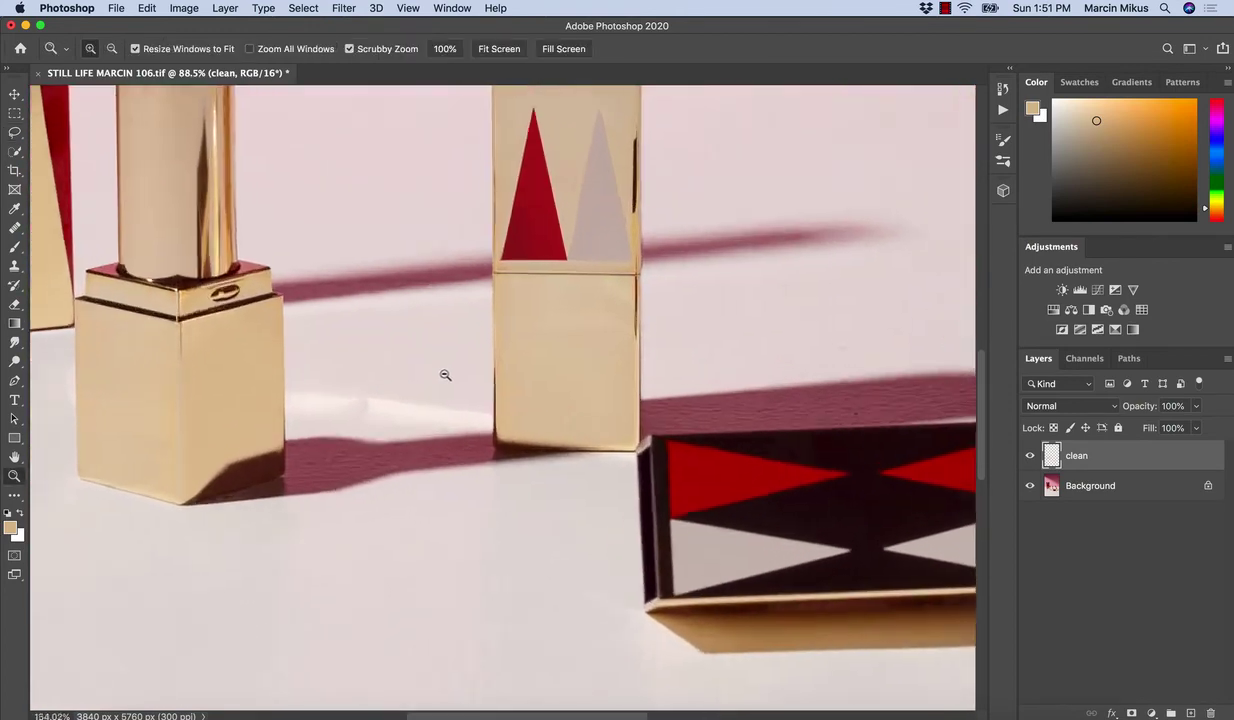
key(s)
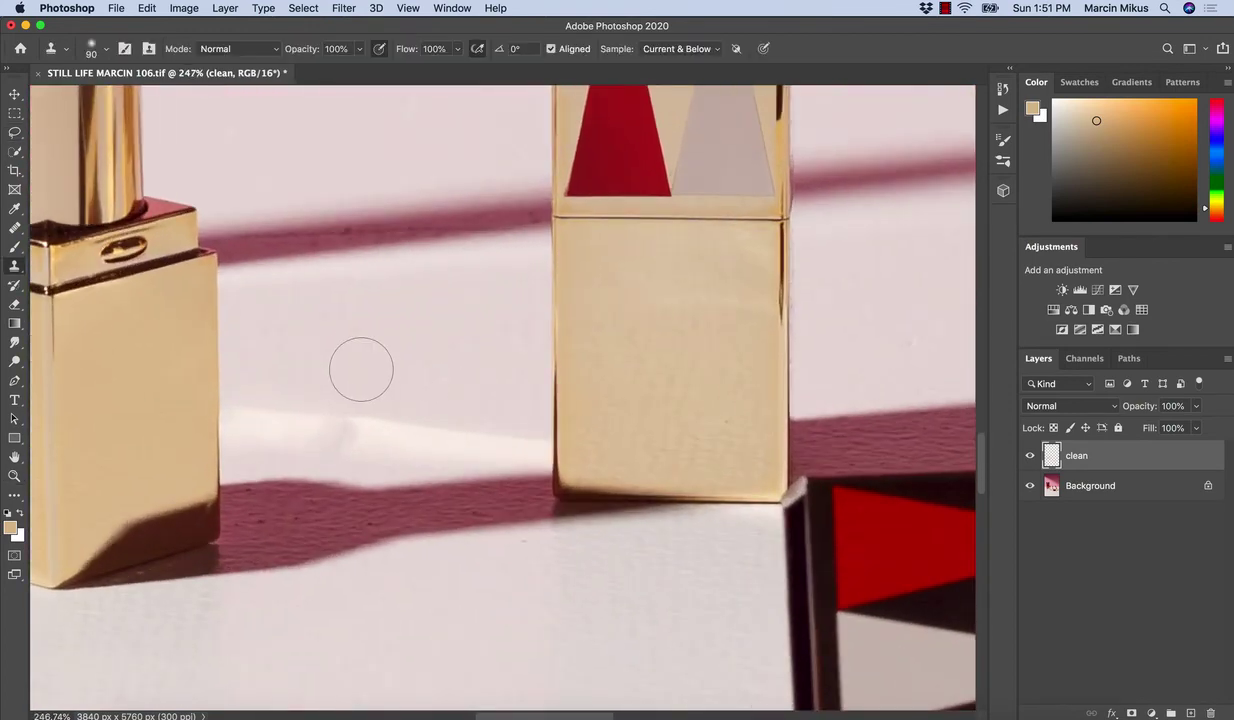
alt+click(318, 354)
mouse_move(262, 402)
mouse_down()
mouse_move(333, 428)
mouse_move(427, 427)
mouse_up()
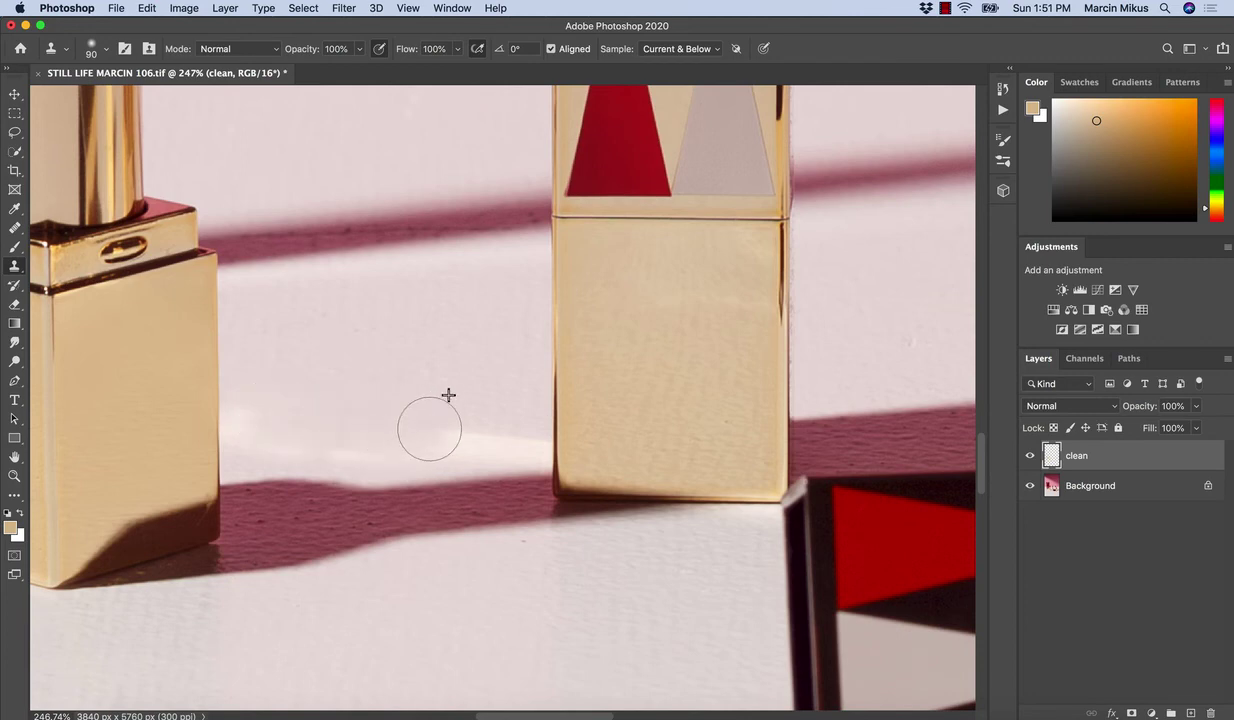
- Clone over the remaining highlight at the lipstick's base, then zoom out to the whole image
key(bracketleft)
key(bracketleft)
key(bracketleft)
key(bracketright)
key(bracketright)
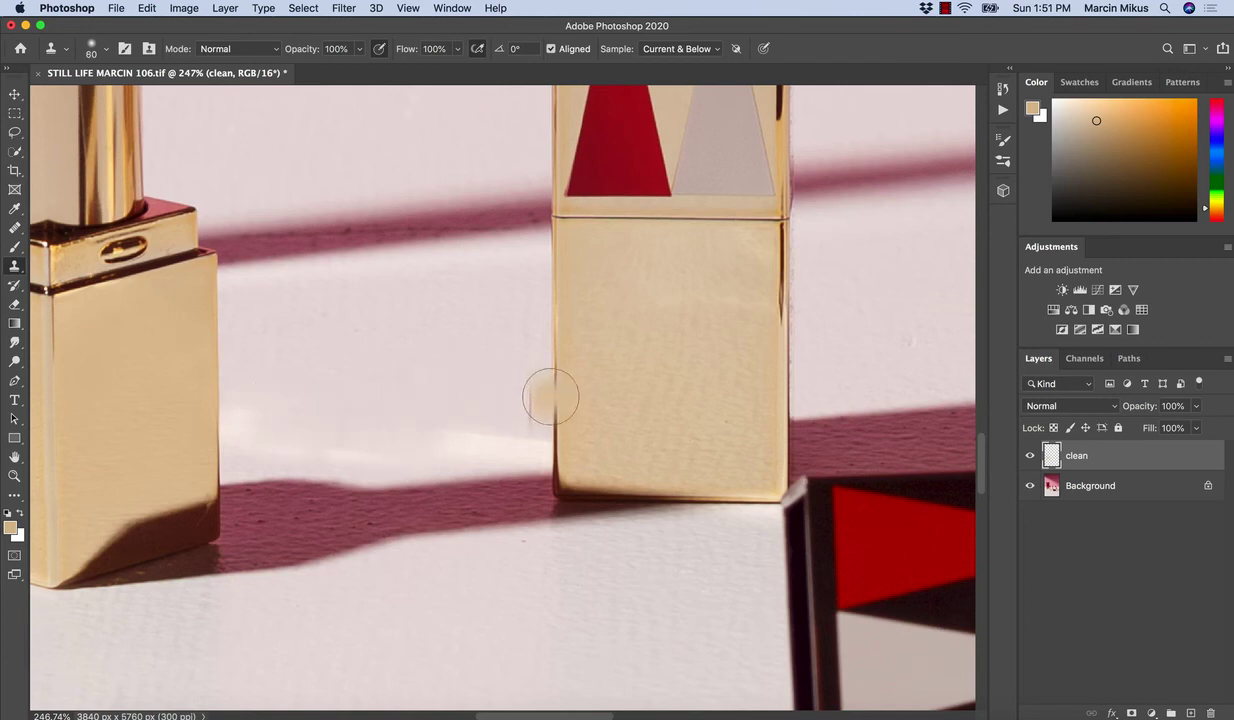
alt+click(555, 405)
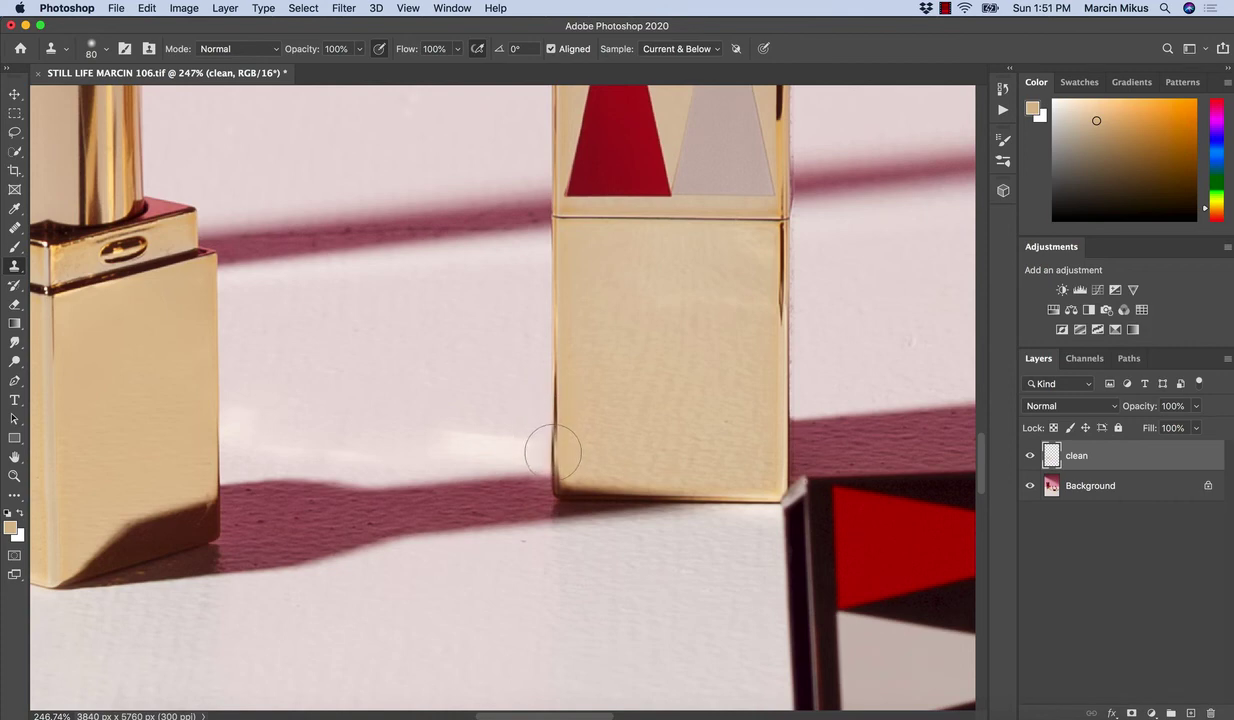
drag(551, 441, 350, 451)
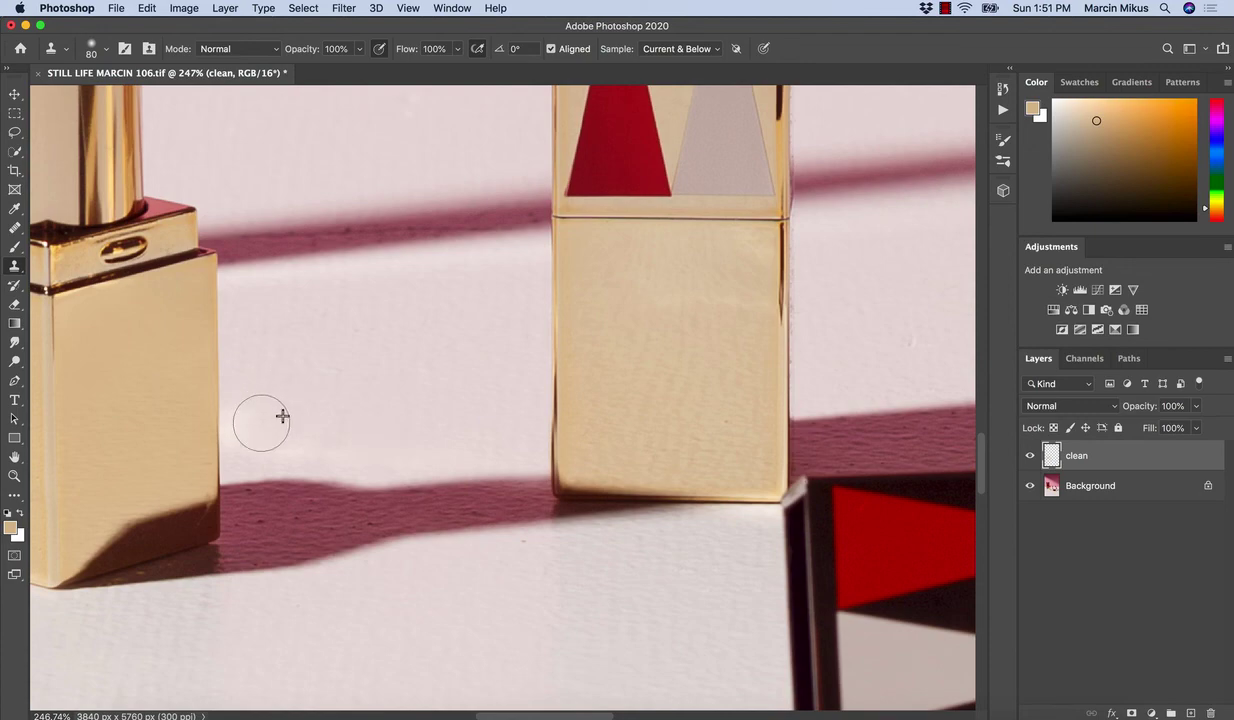
key(z)
drag(407, 400, 338, 427)
key(z)
drag(449, 523, 435, 496)
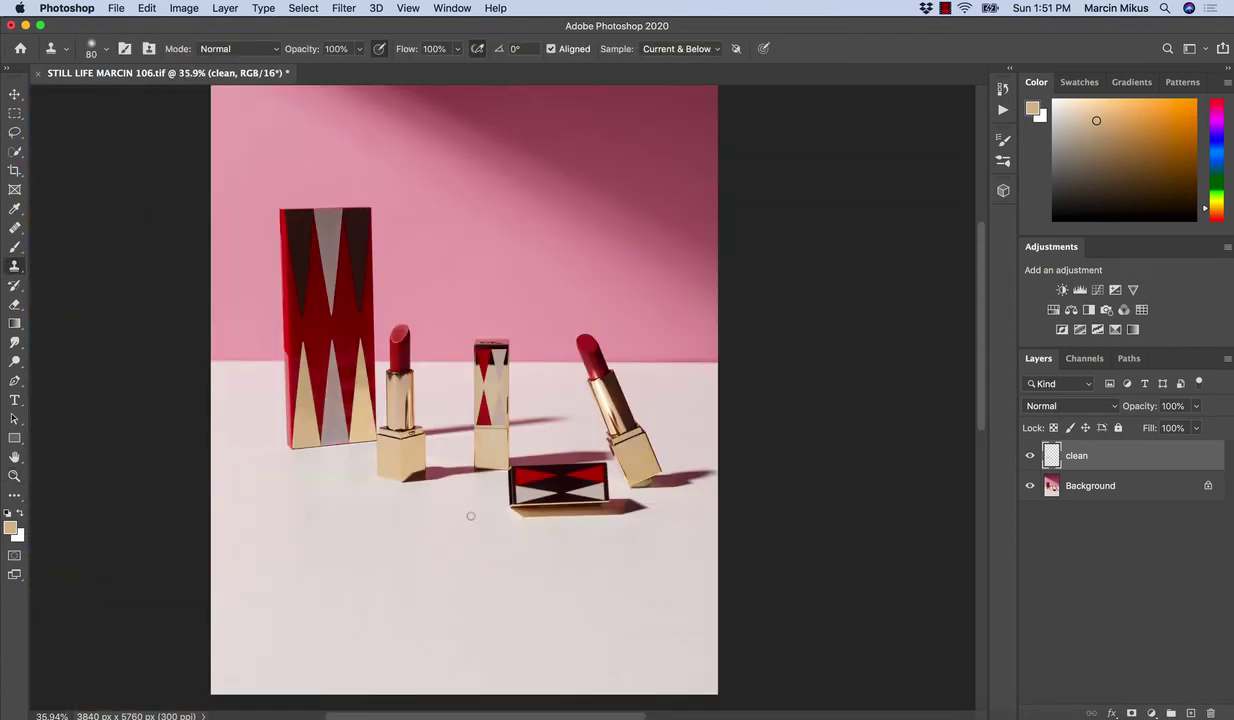
key(z)
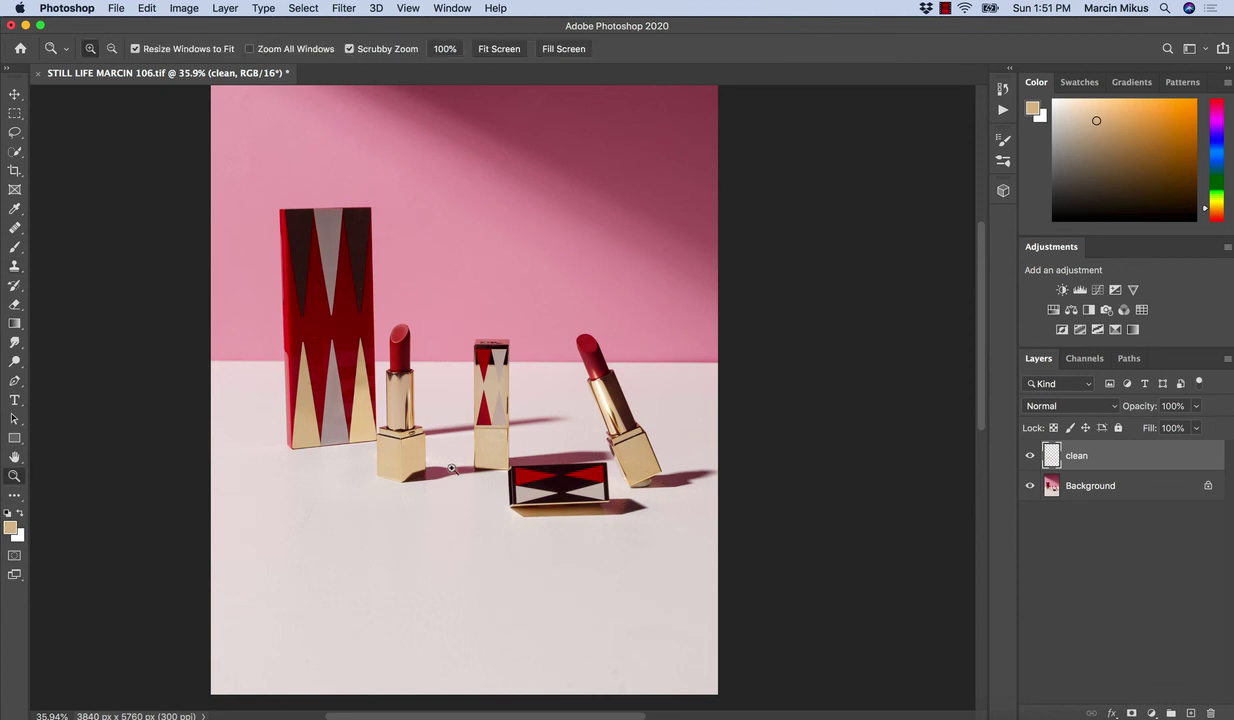
drag(428, 461, 438, 461)
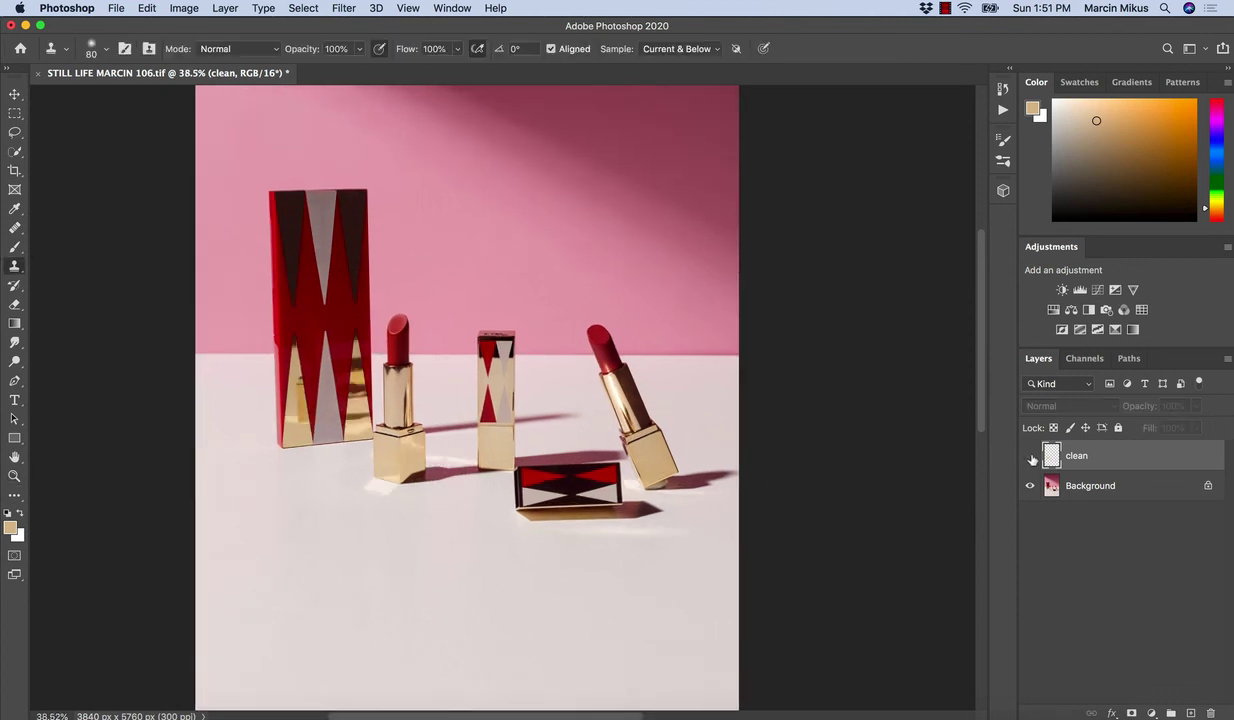